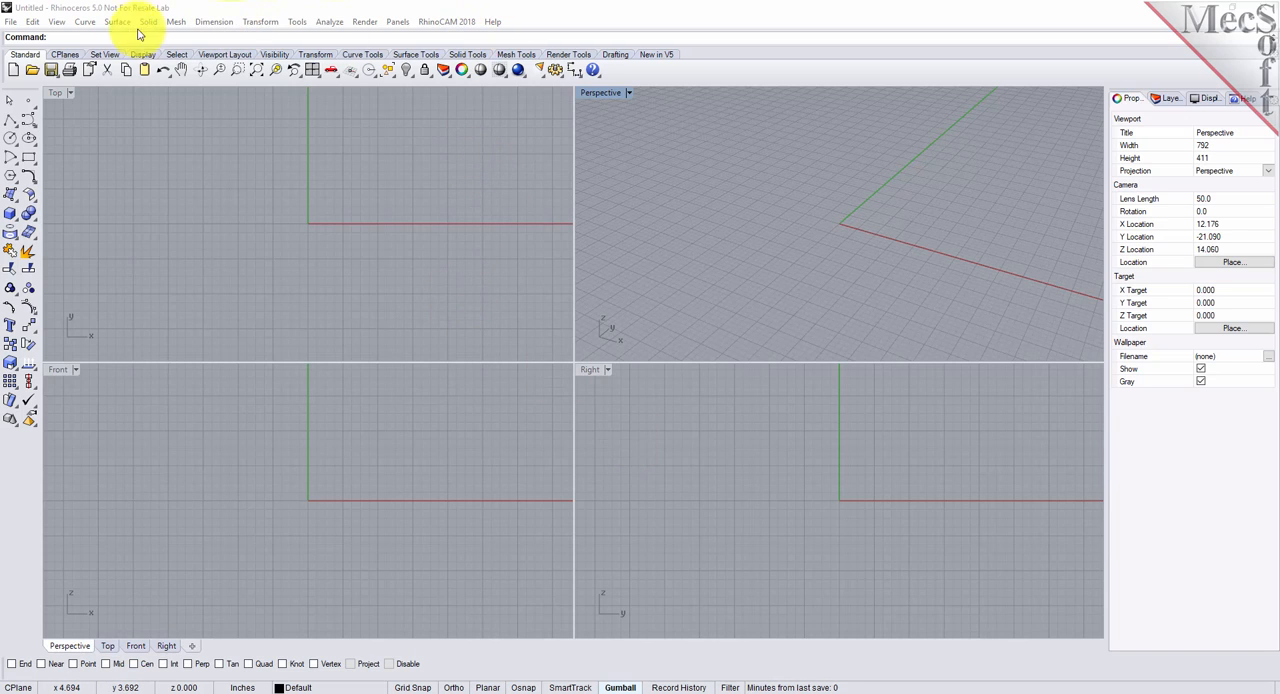
- Load the RhinoCAM MESH module and widen its browser
click(470, 22)
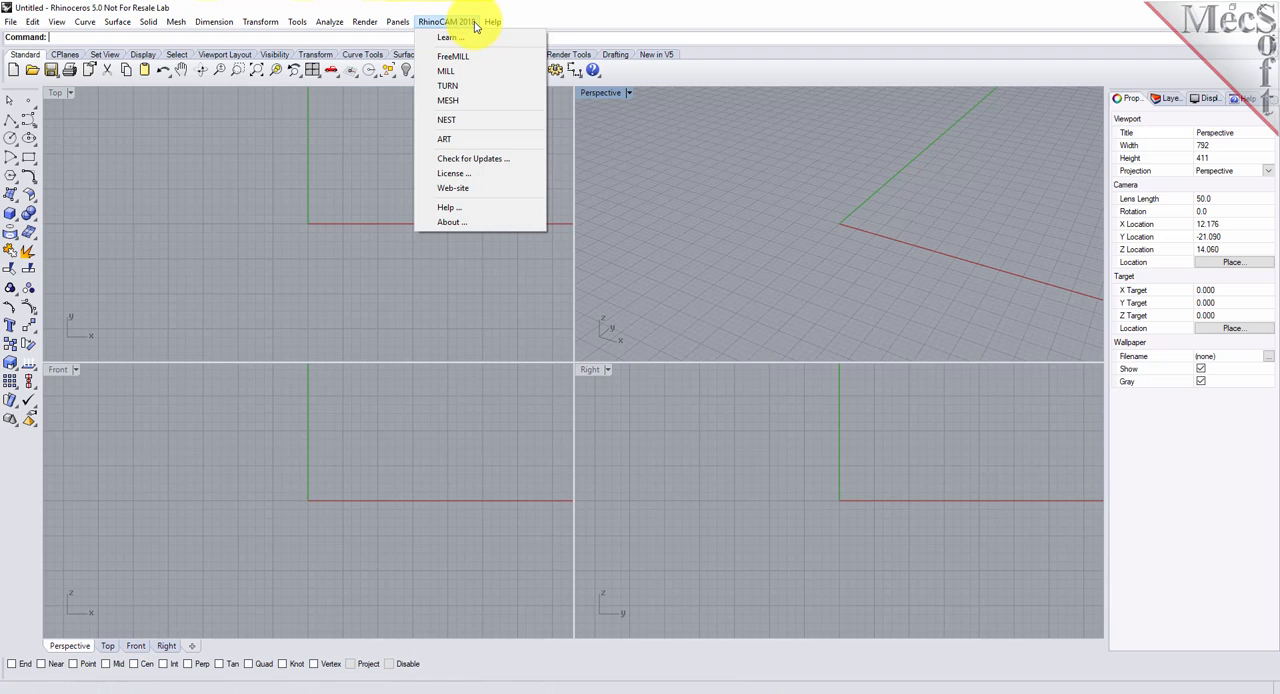
click(478, 102)
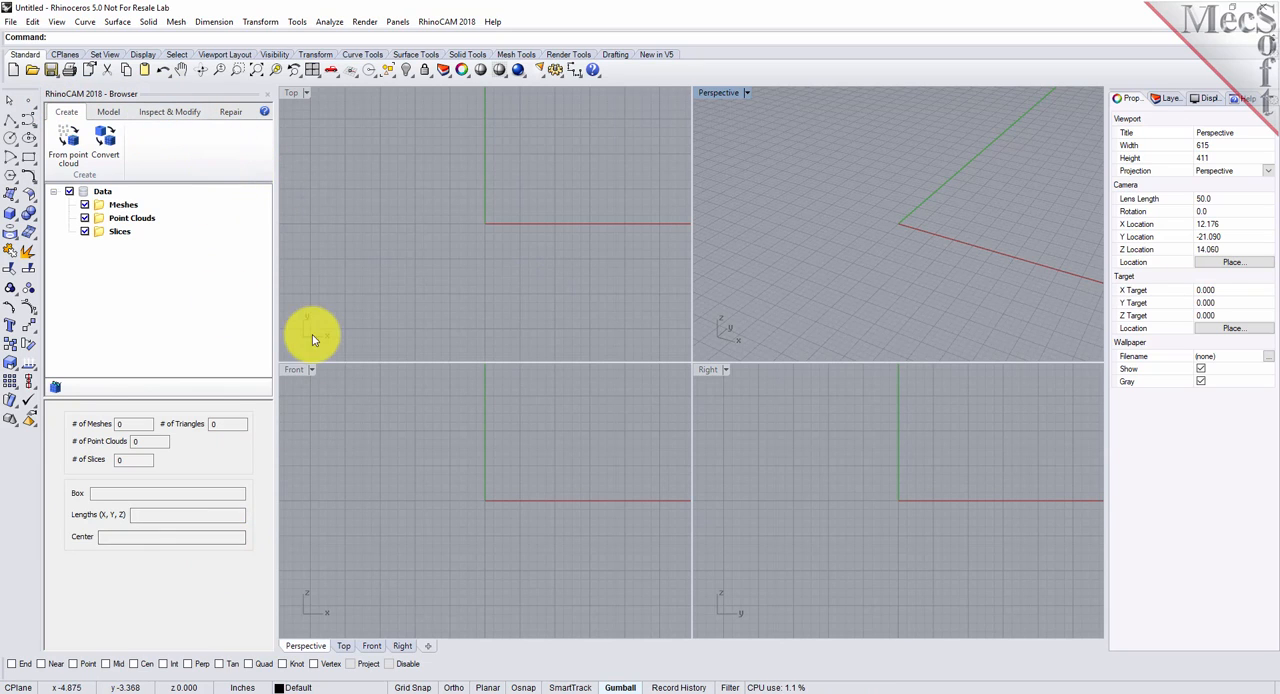
drag(274, 330, 337, 332)
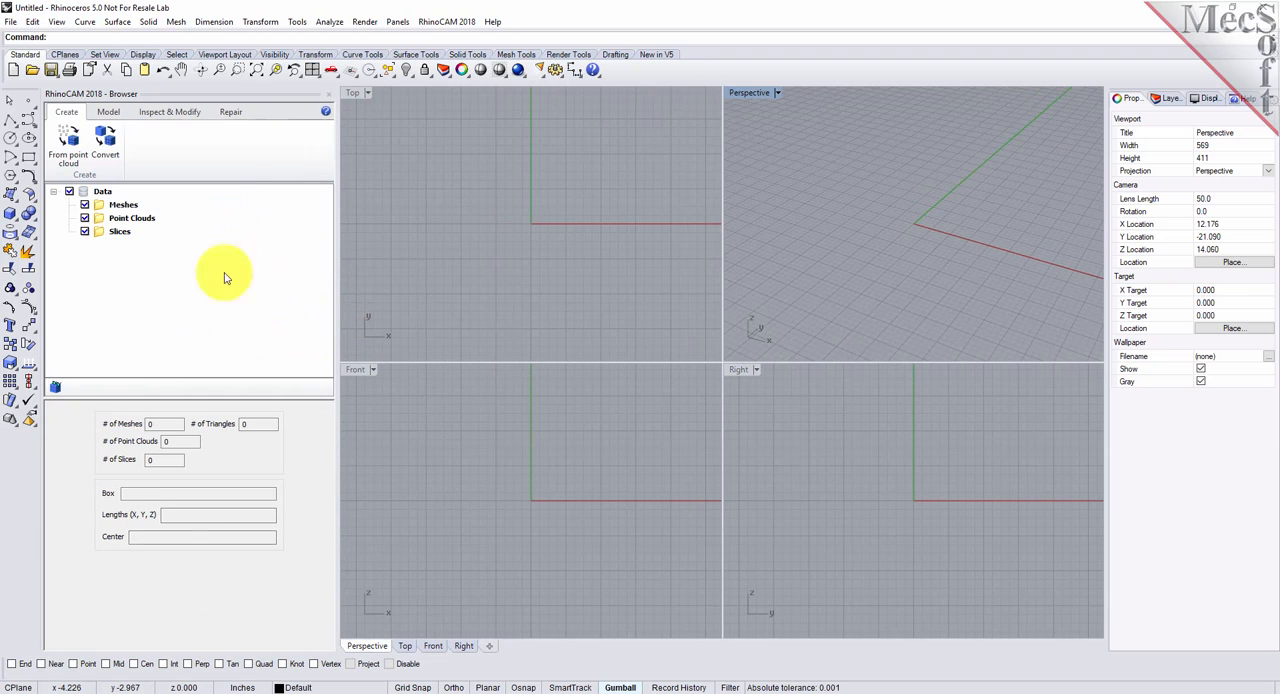
click(114, 119)
click(171, 117)
click(227, 116)
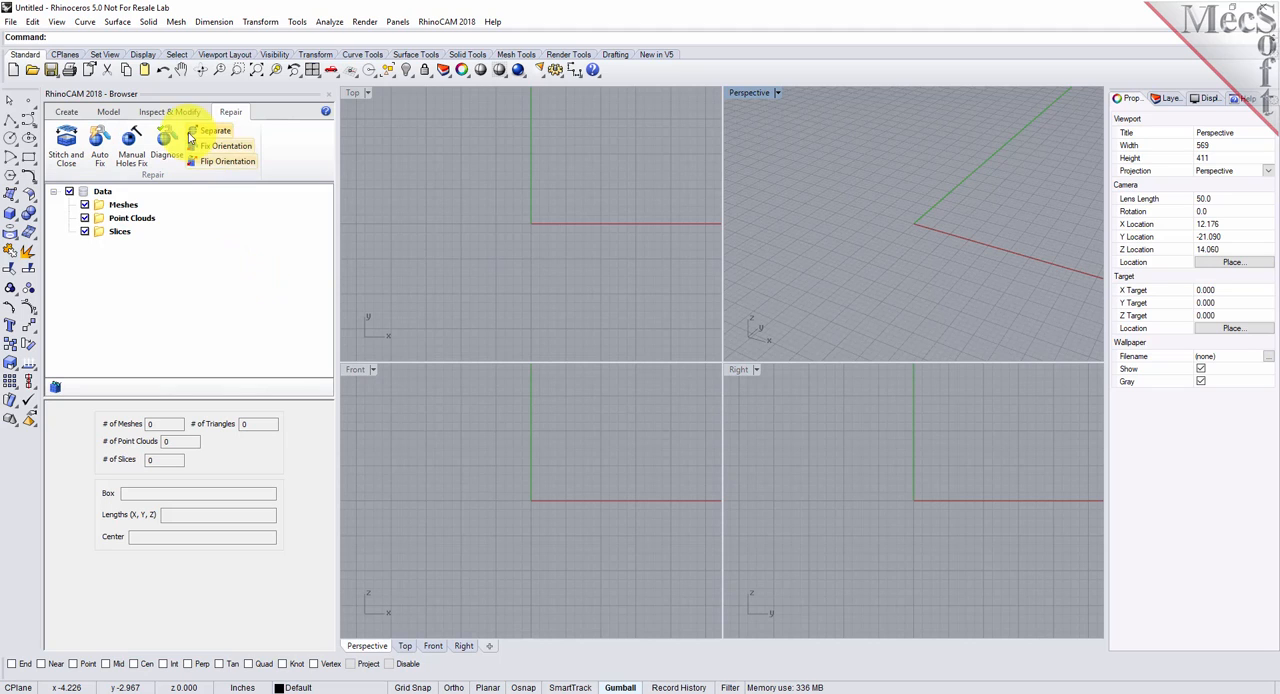
- Open RubberDuck.csv from the QuickStart folder, importing it as a comma-delimited point cloud
click(33, 70)
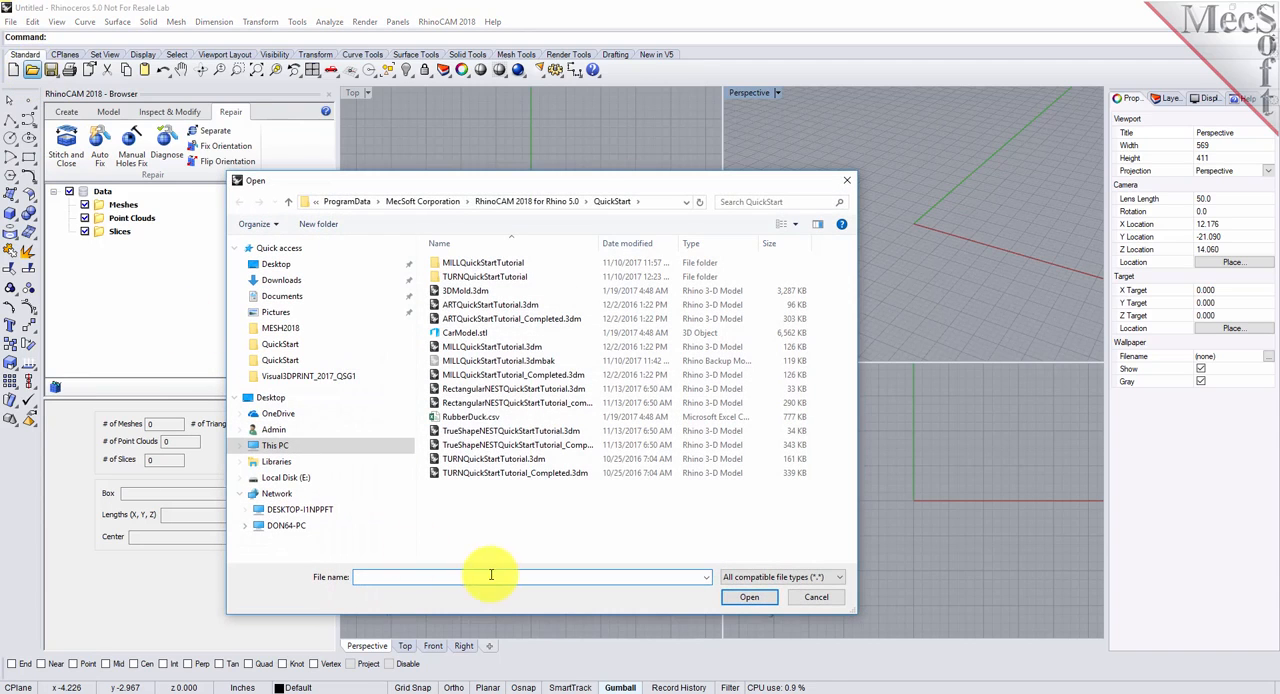
click(461, 418)
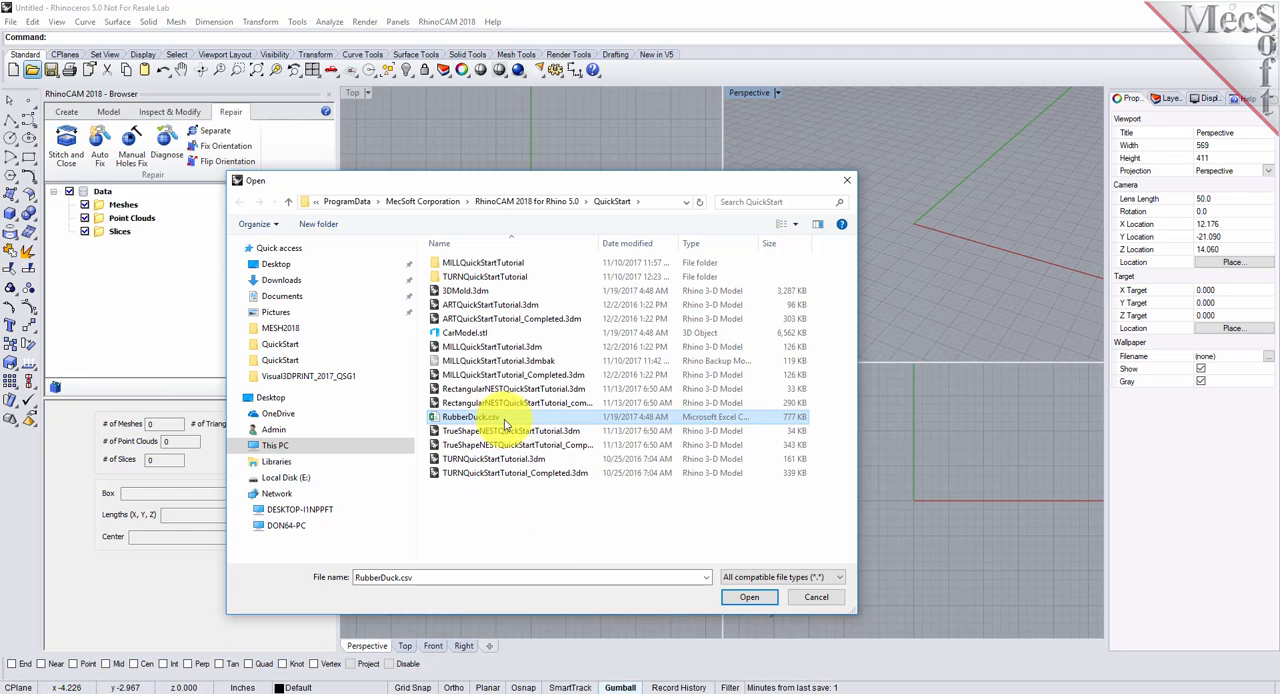
click(749, 597)
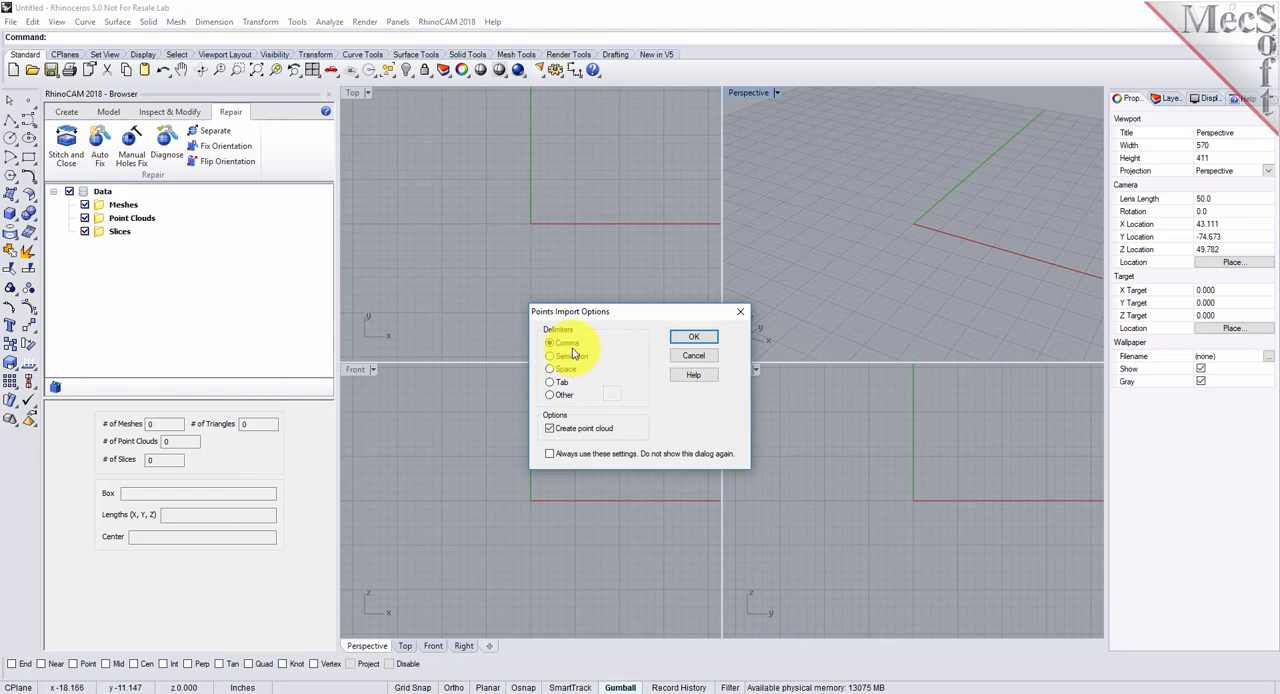
click(694, 340)
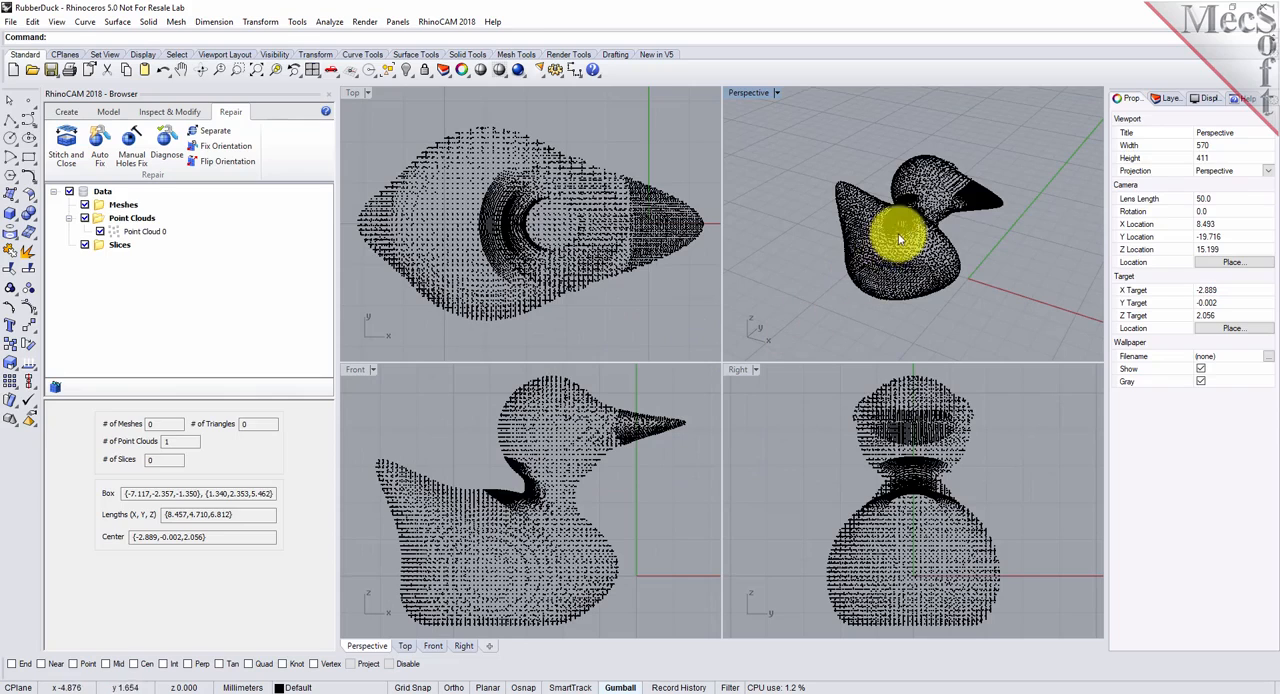
- Create a mesh from the duck point cloud using the default mesh creation options
click(898, 234)
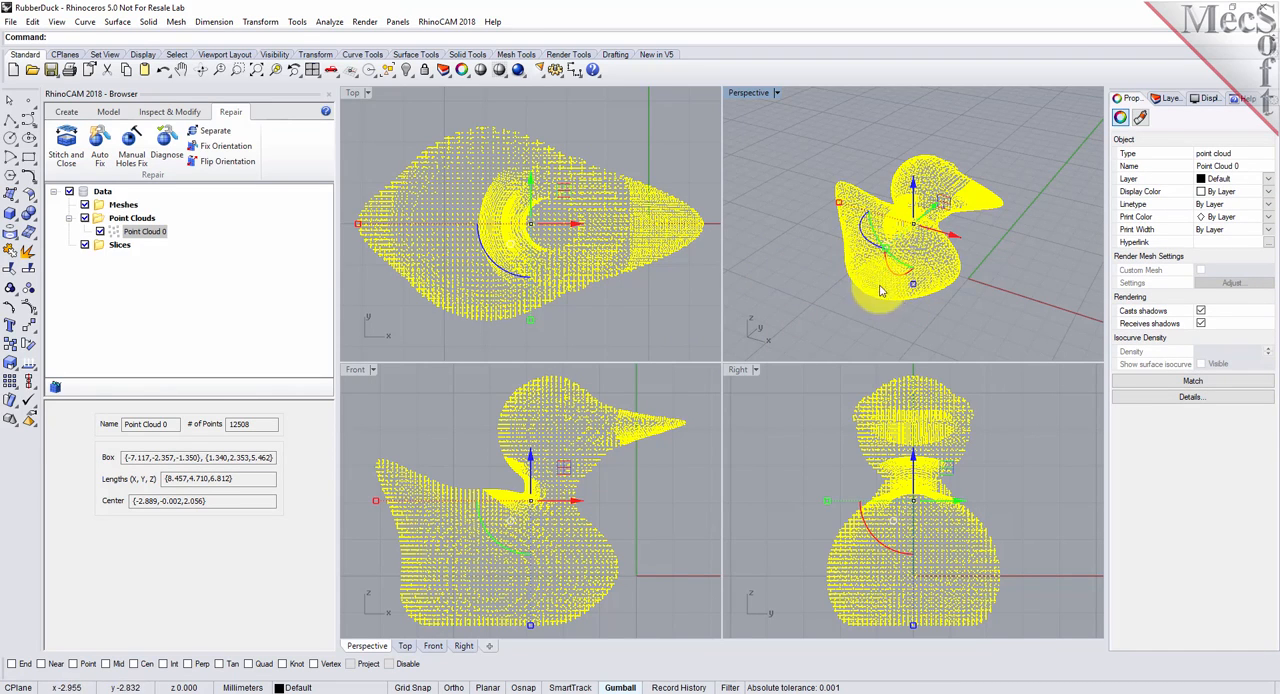
click(143, 233)
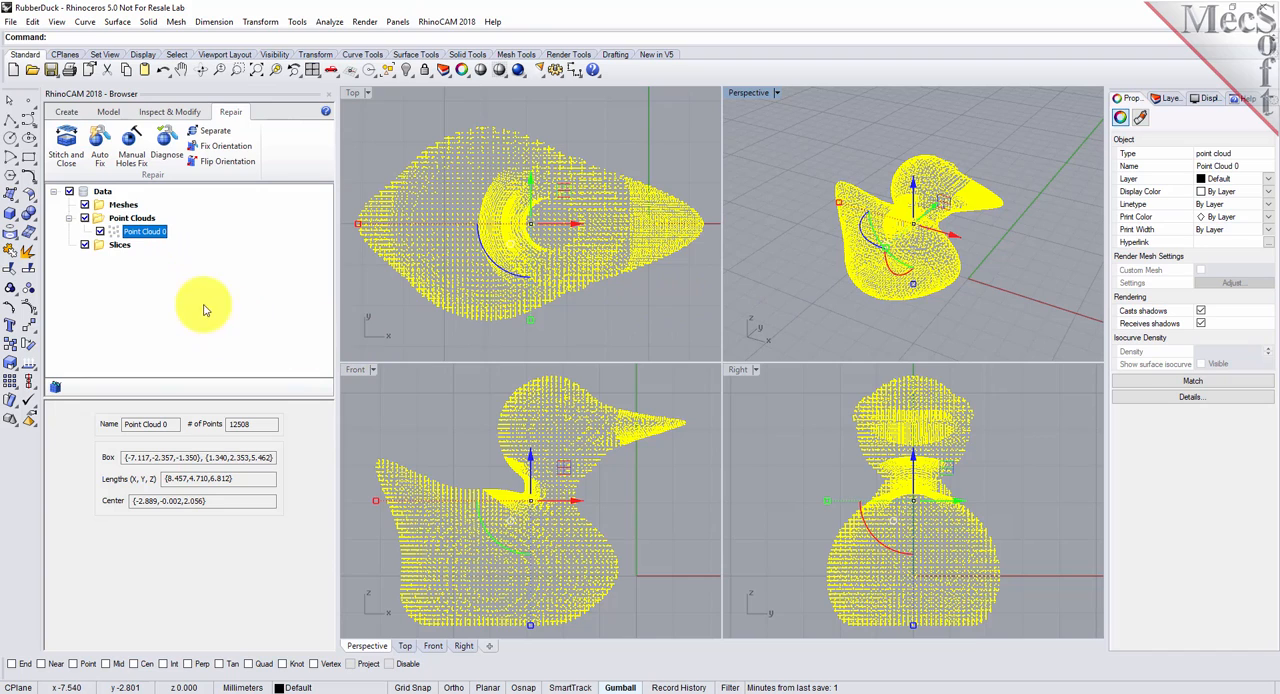
click(66, 111)
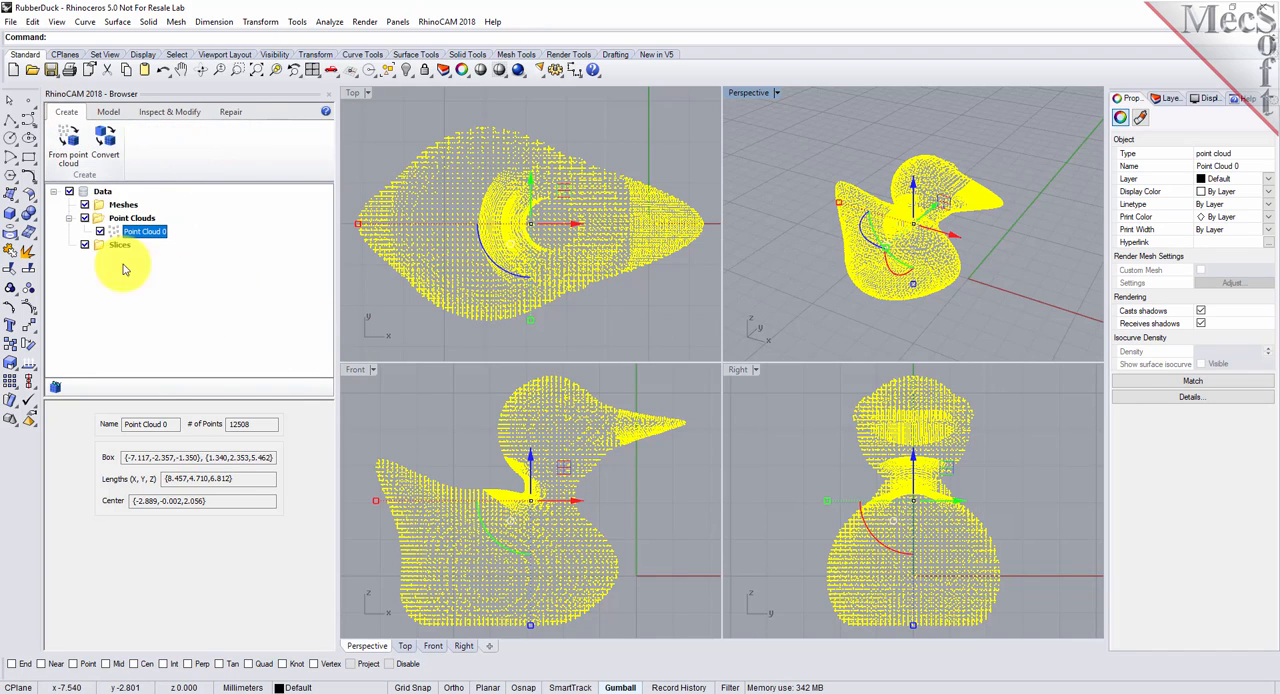
click(73, 153)
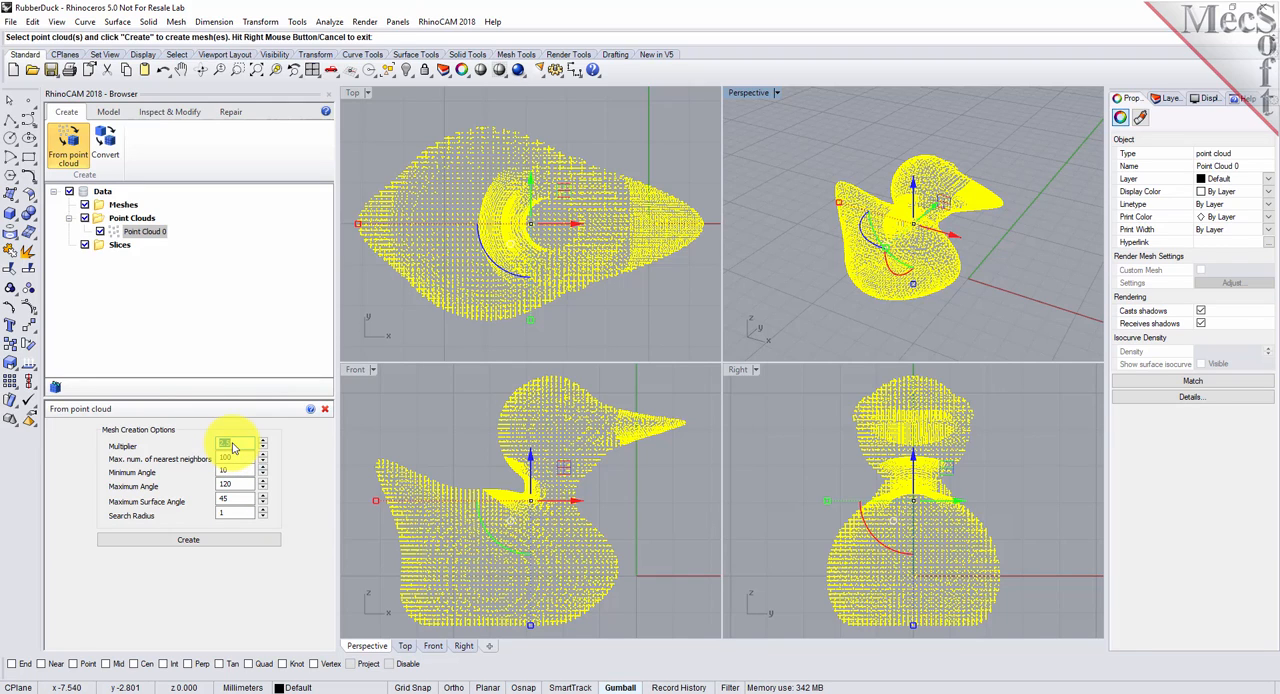
click(197, 543)
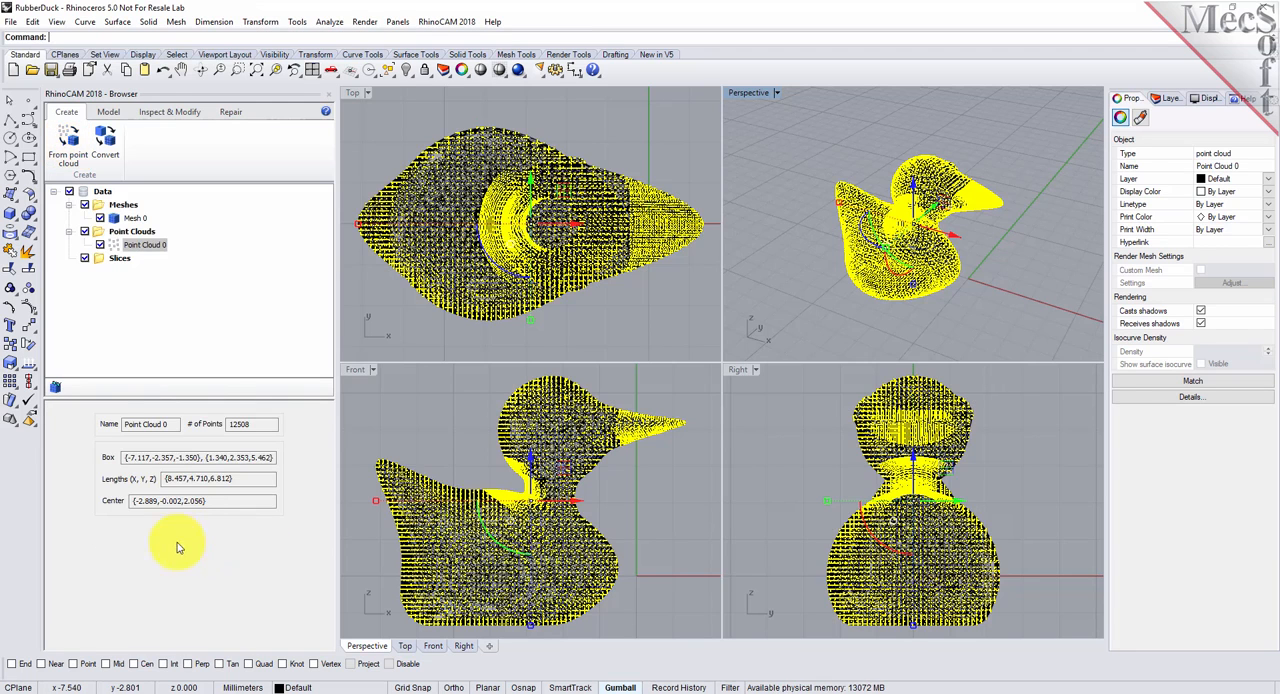
- Clear the selection, hide the point cloud and highlight the new duck mesh briefly to check it
click(785, 253)
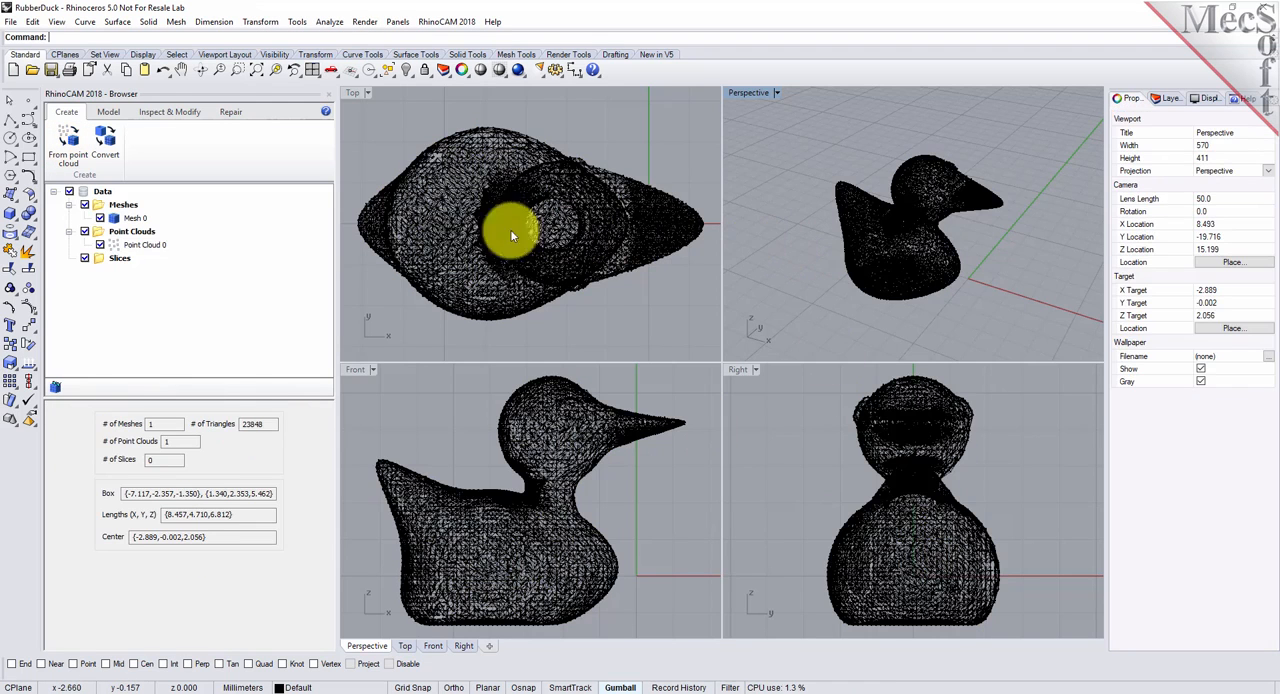
click(100, 245)
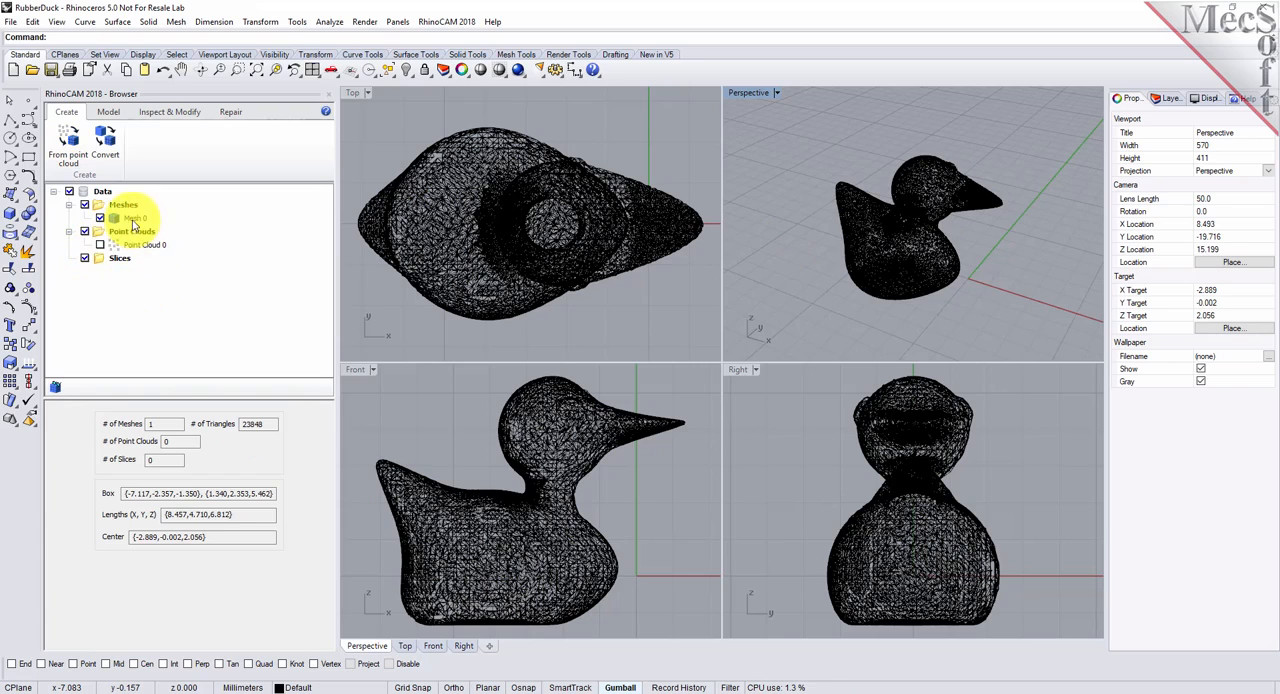
click(136, 218)
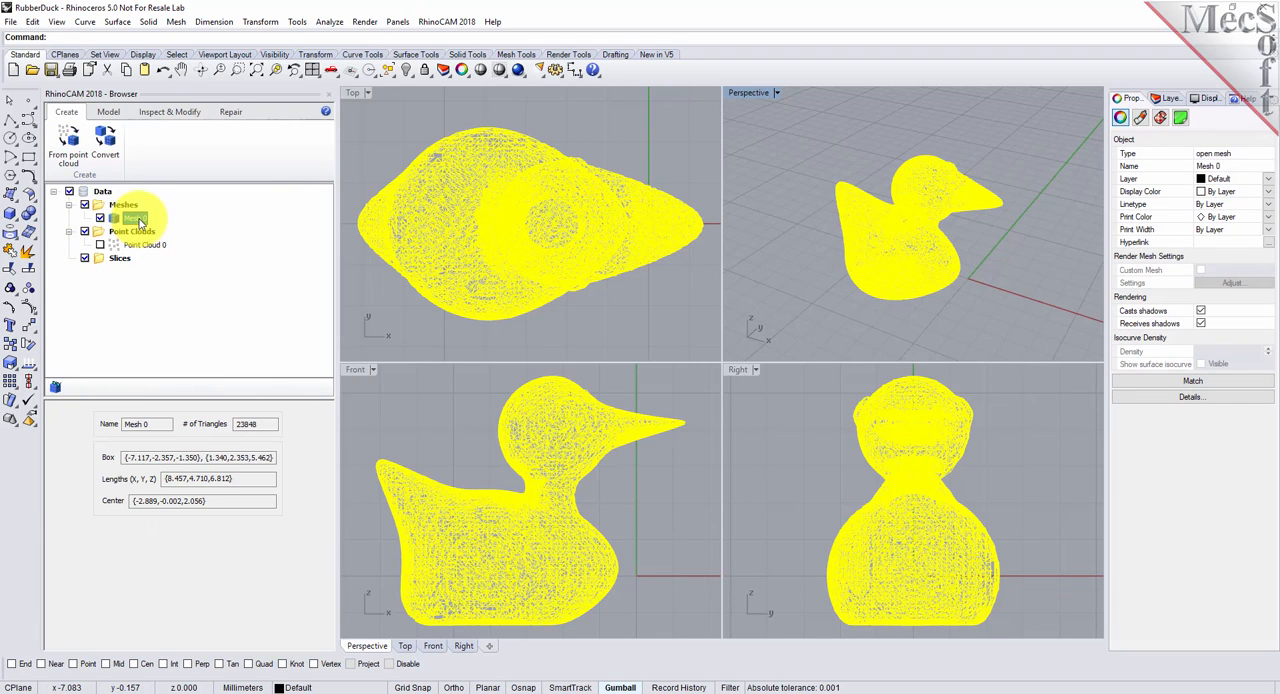
click(826, 163)
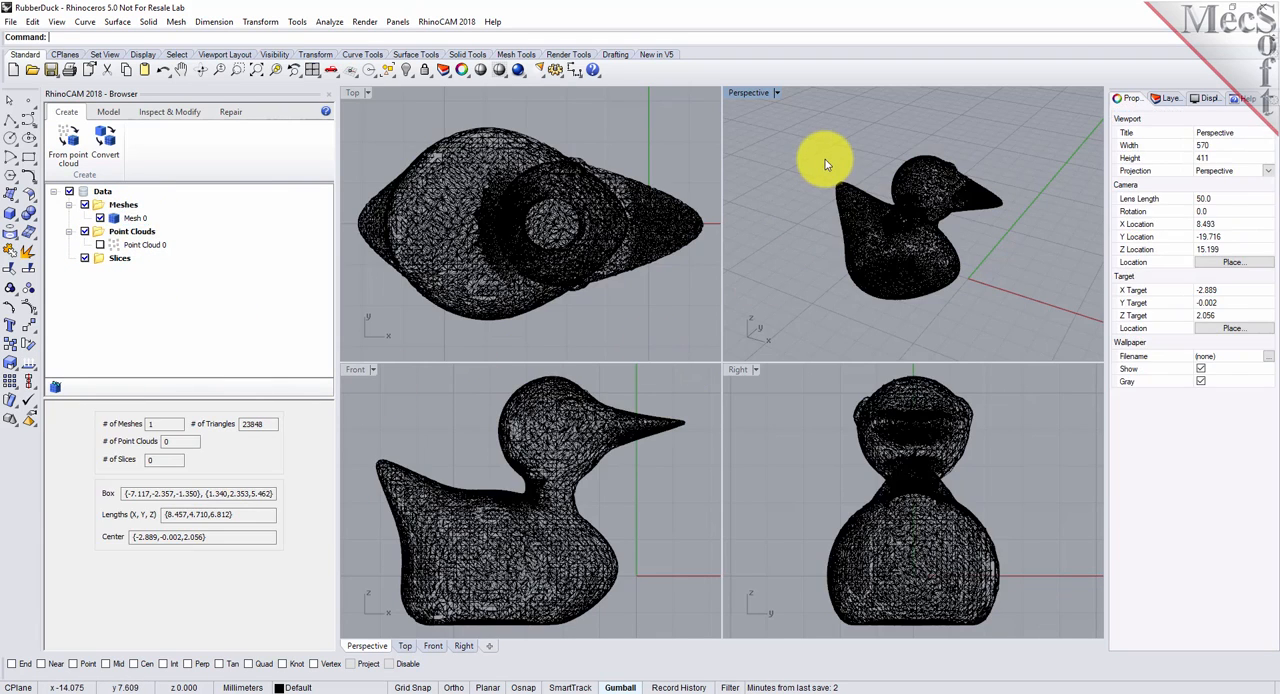
- Turn off mesh wires in the wireframe display, then shade and maximize the Perspective viewport
click(1207, 98)
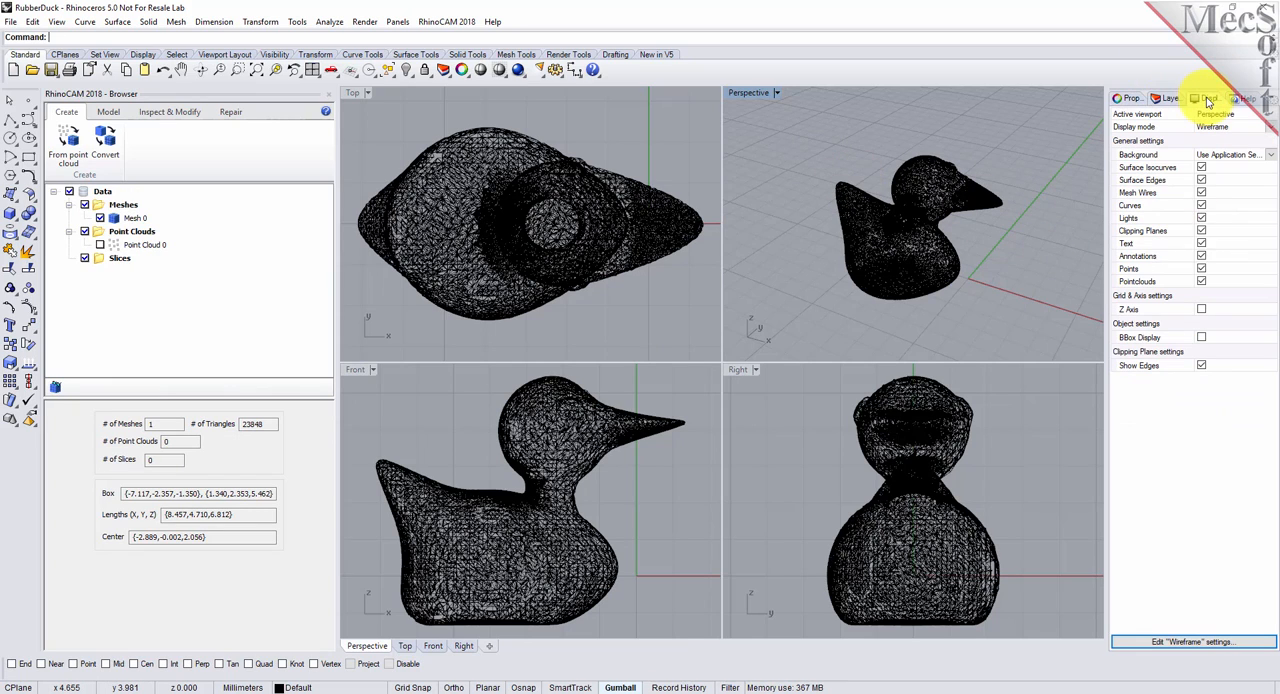
click(1202, 205)
click(1202, 193)
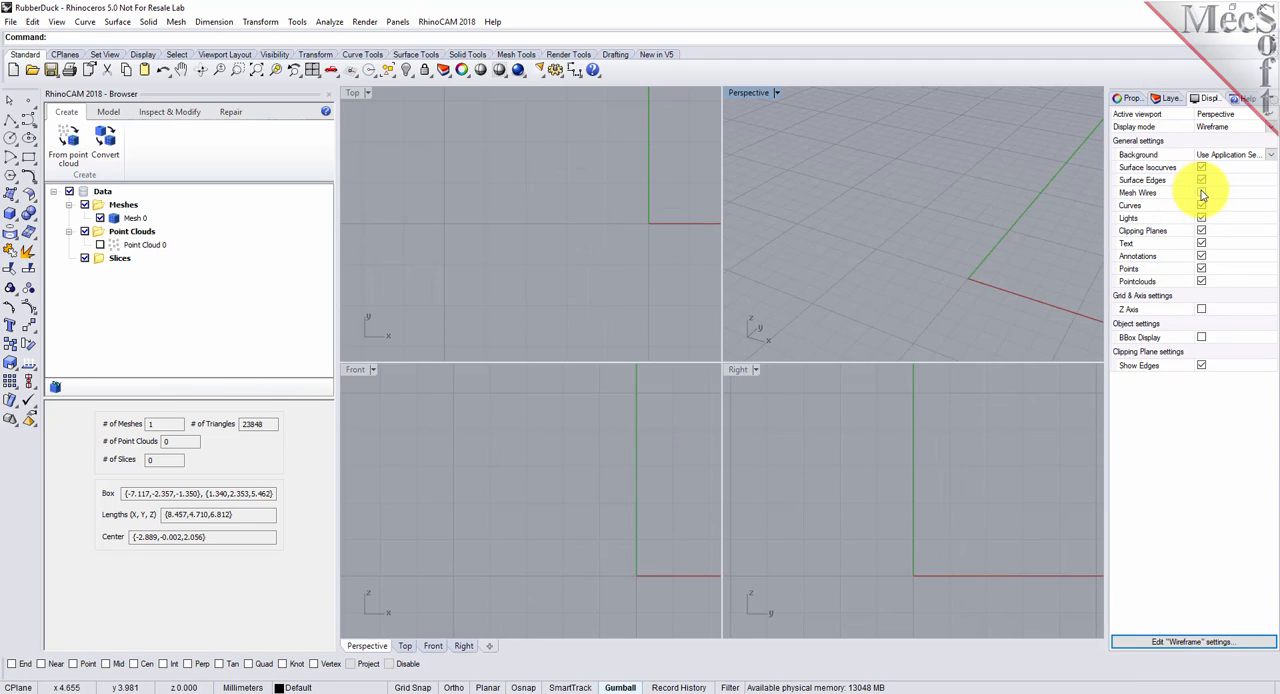
click(499, 70)
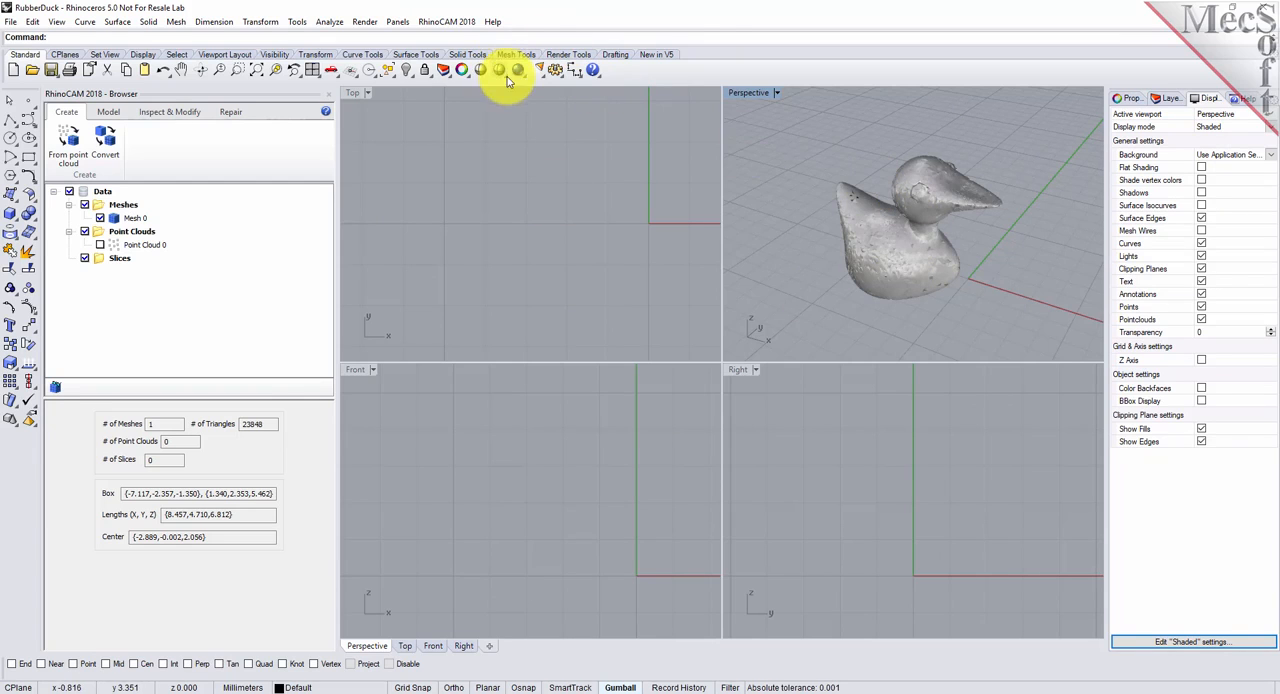
double_click(762, 94)
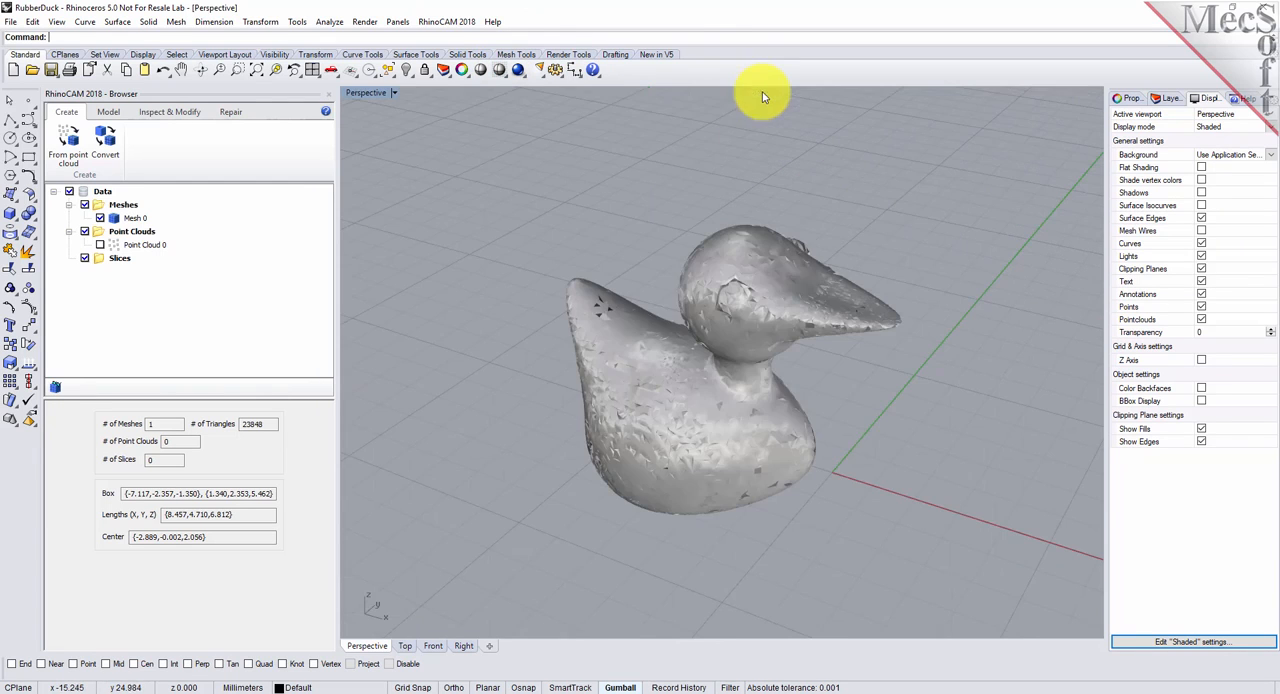
- Run the Diagnose checks on the duck mesh with the default edge, triangle and vertex criteria, and close the diagnosis
right_drag(871, 371, 882, 427)
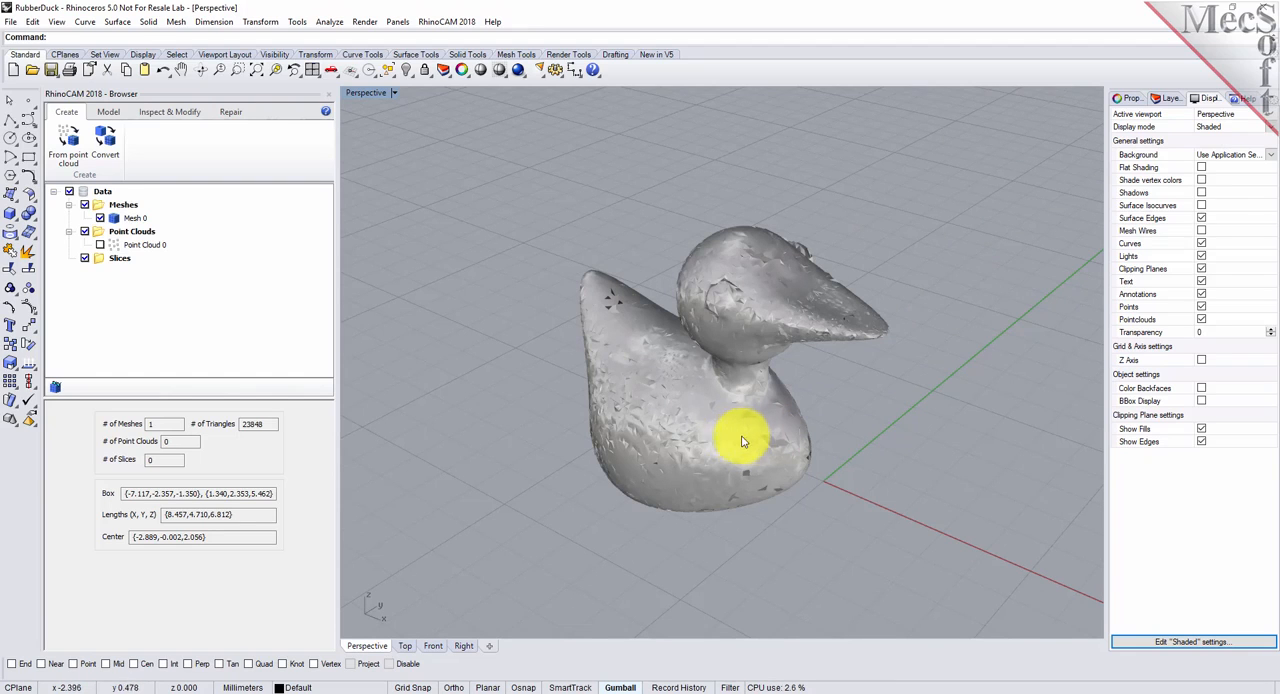
scroll(745, 438, up, 5)
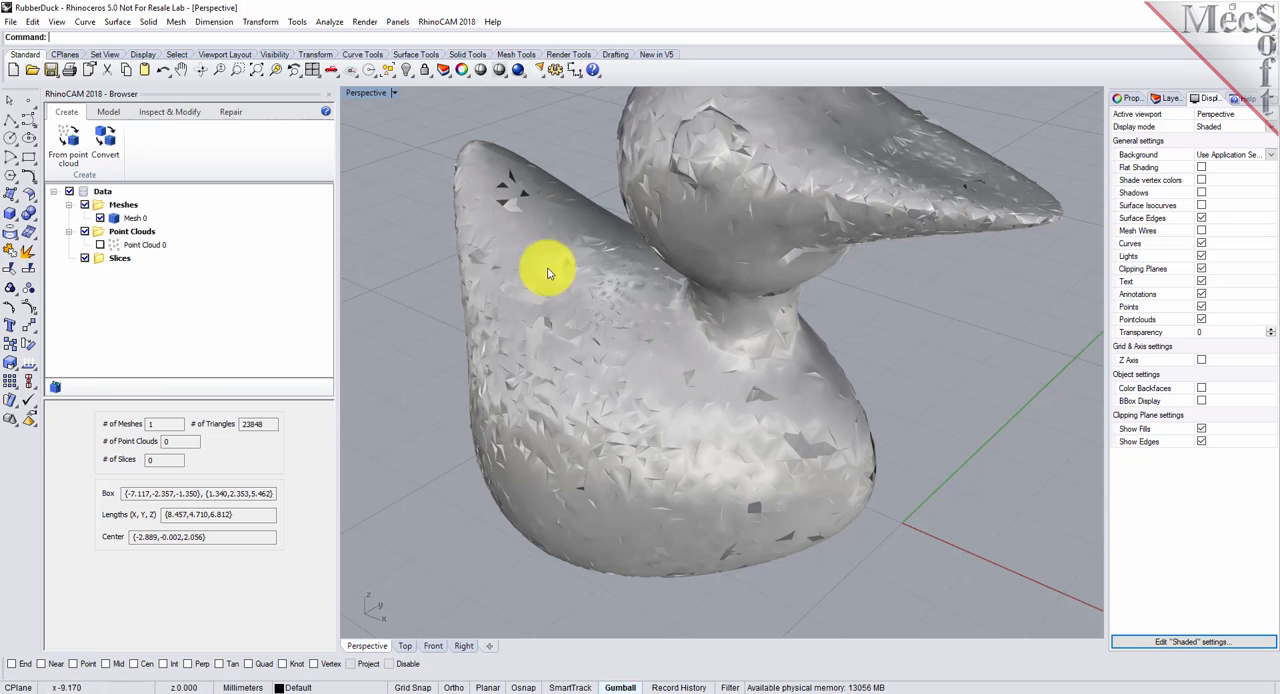
scroll(698, 433, down, 5)
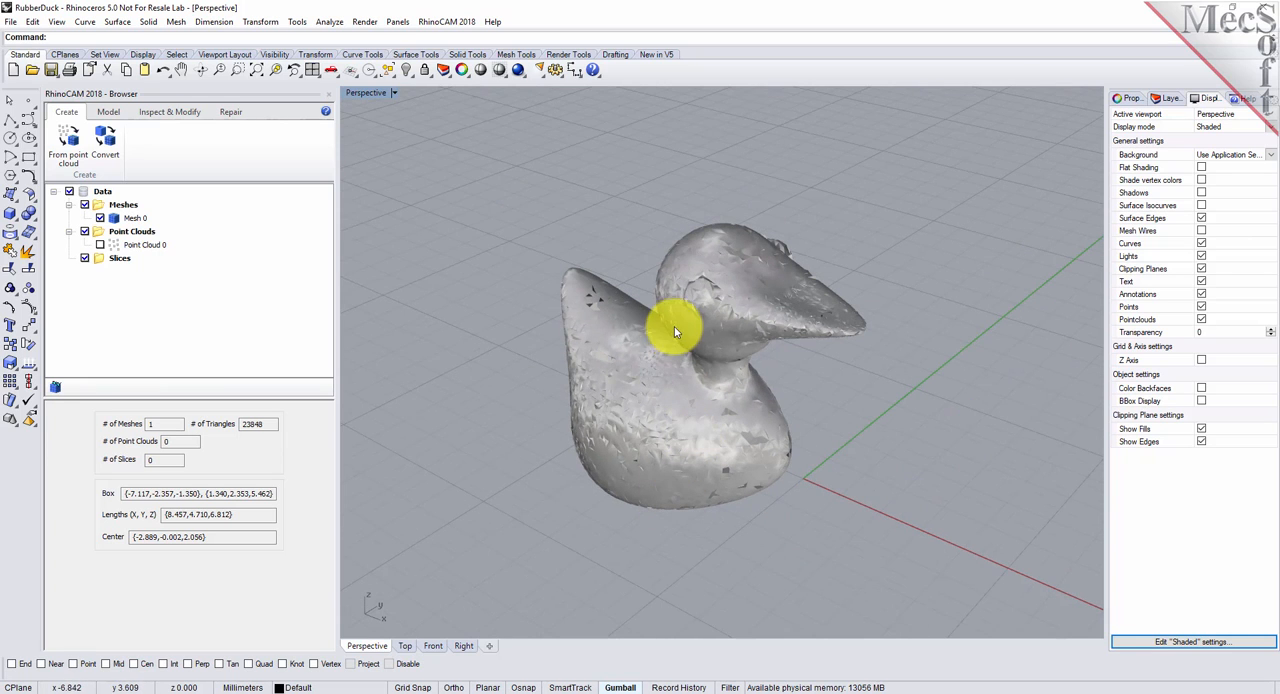
scroll(706, 350, up, 4)
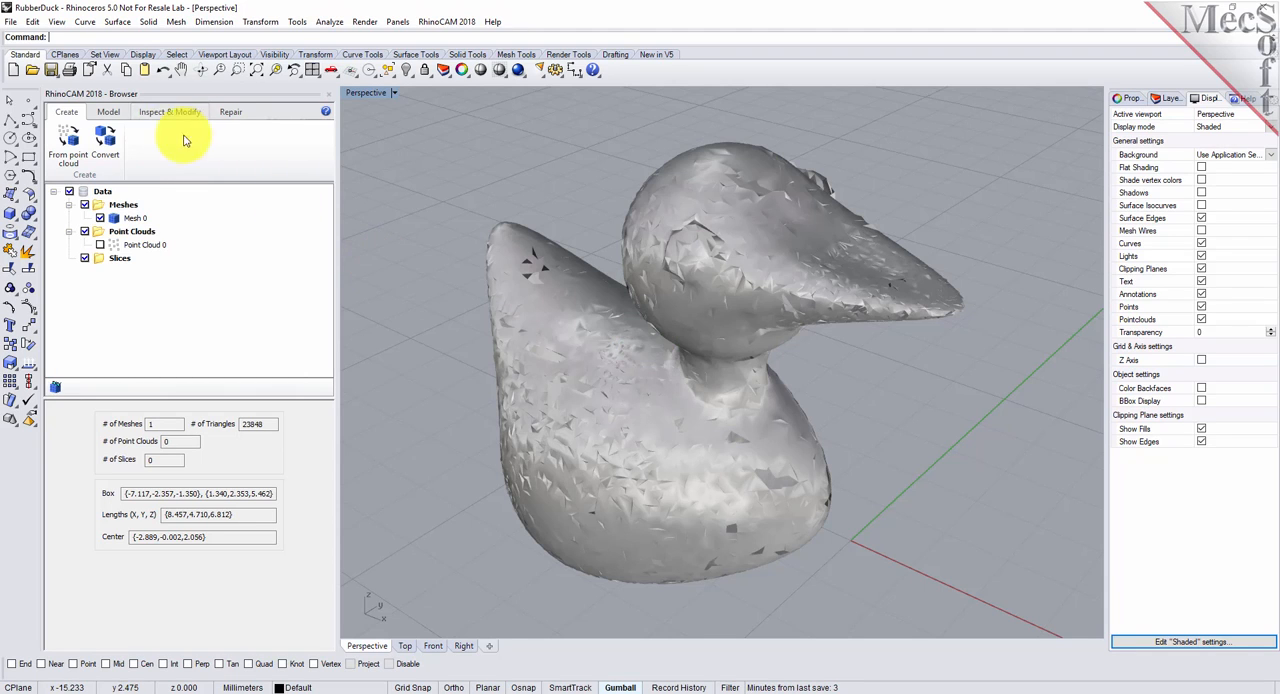
click(229, 112)
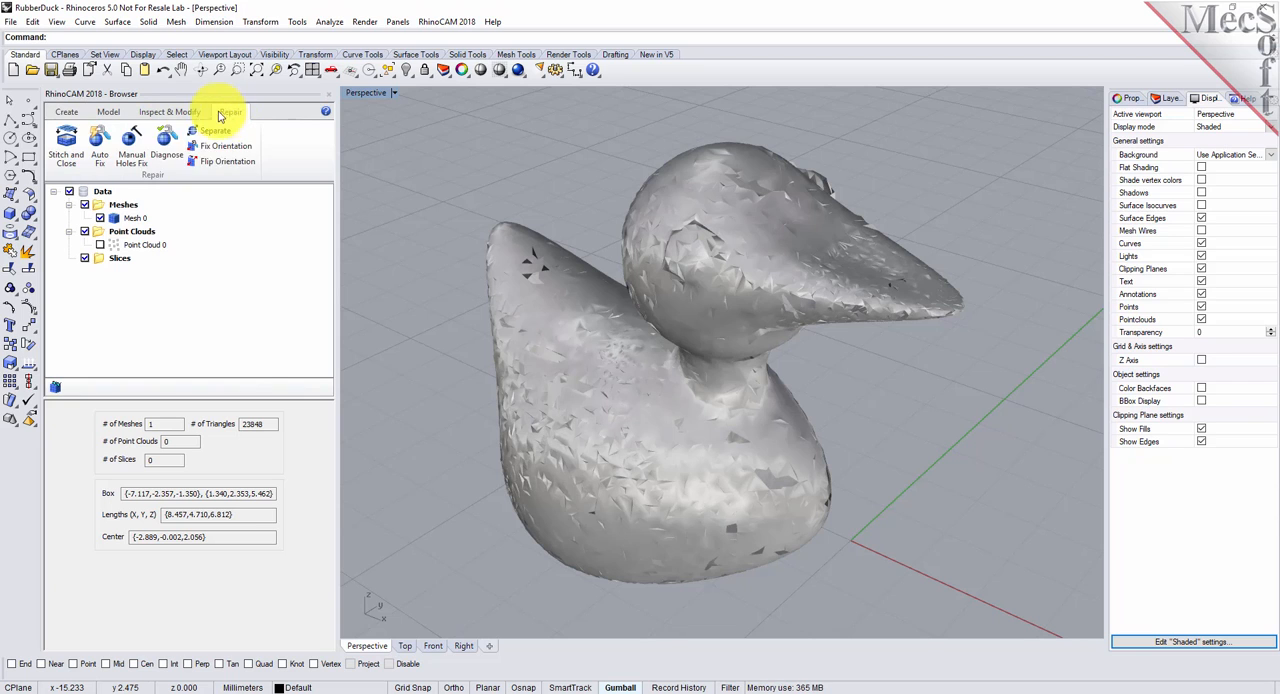
click(166, 145)
click(610, 367)
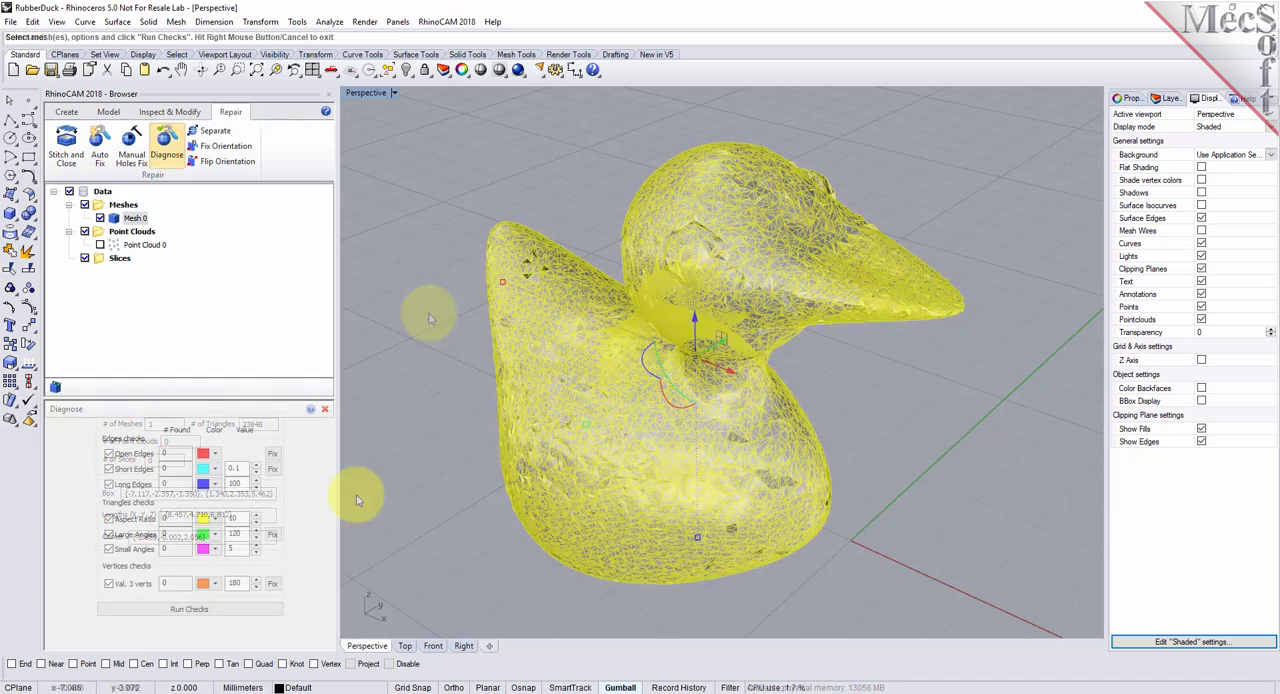
click(186, 609)
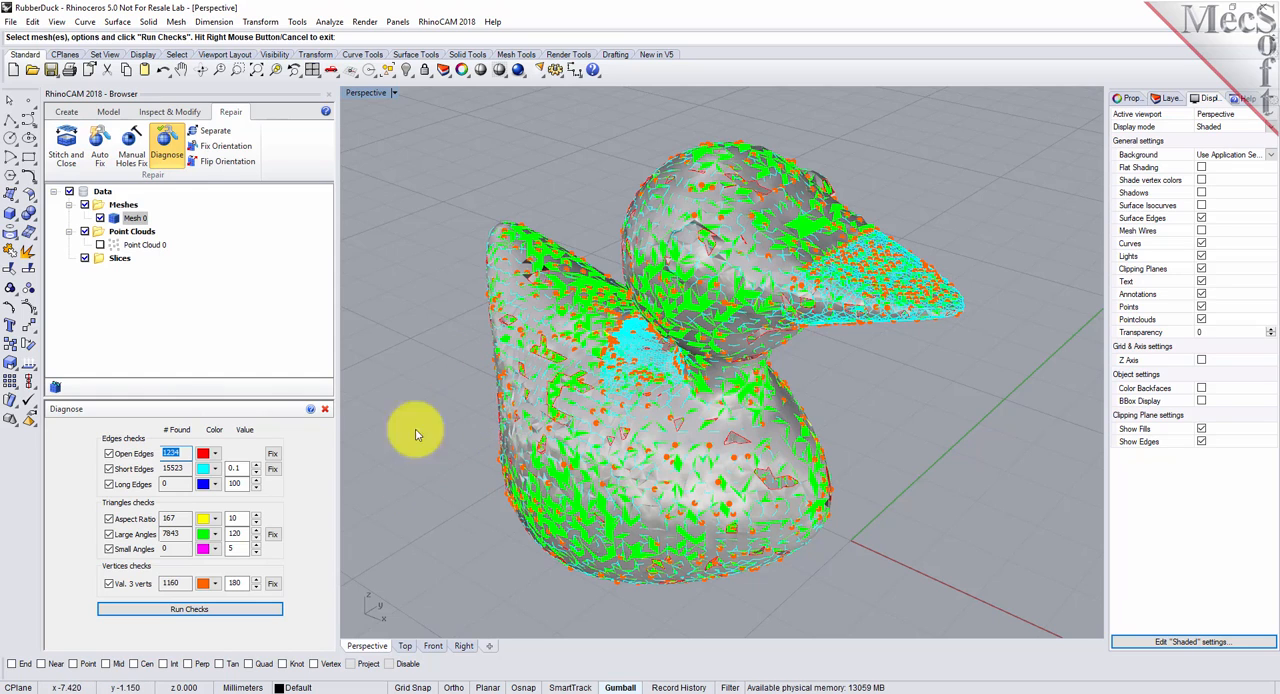
click(326, 413)
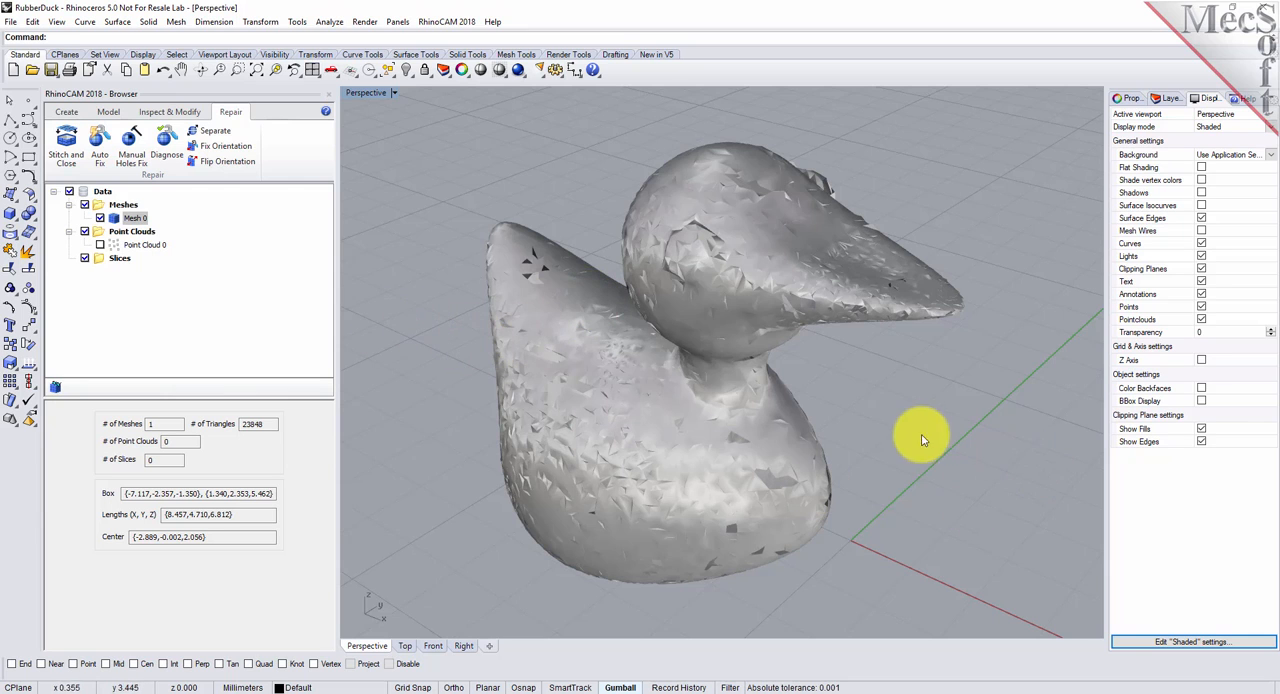
- Turn on mesh wires in the shaded display and inspect the duck's body for holes between the triangles
click(1201, 231)
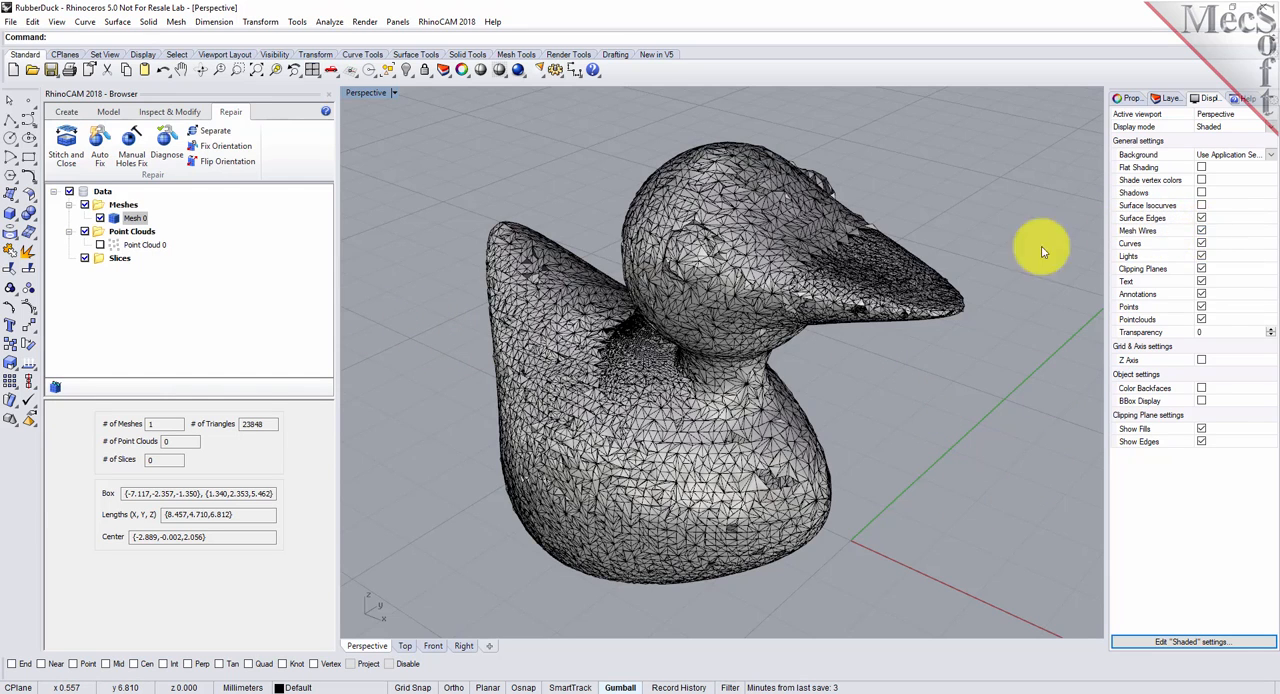
scroll(704, 463, up, 6)
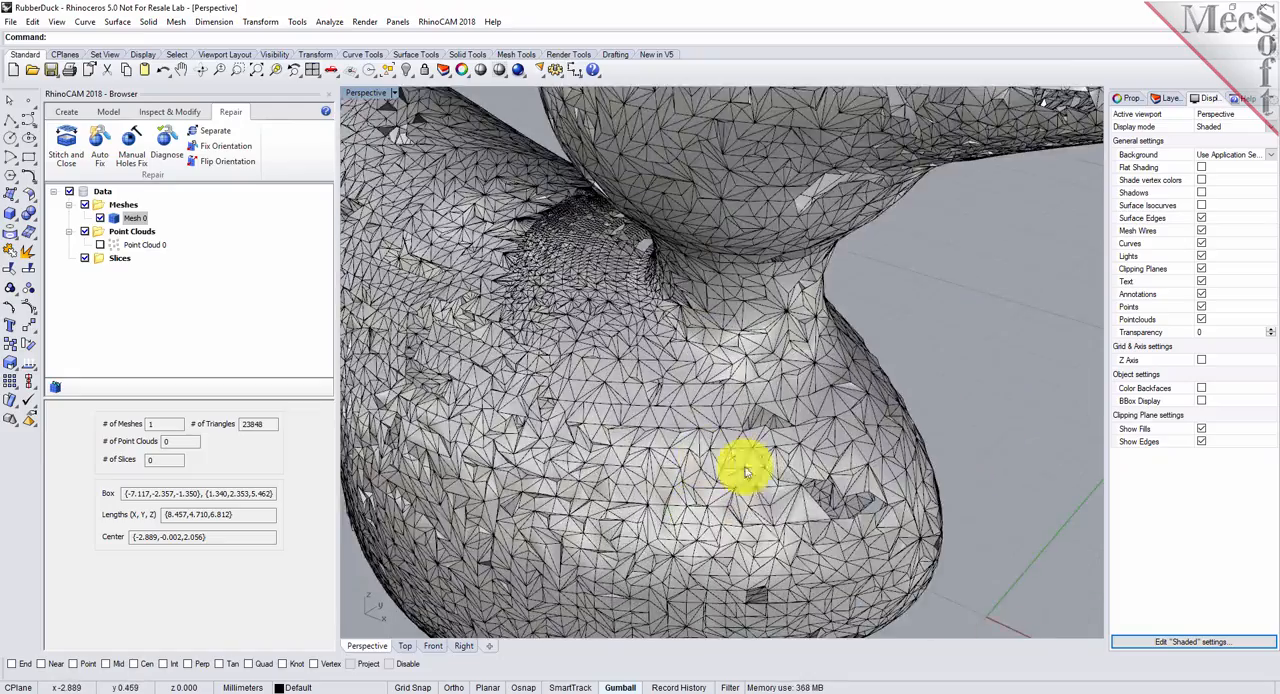
right_drag(769, 509, 787, 465)
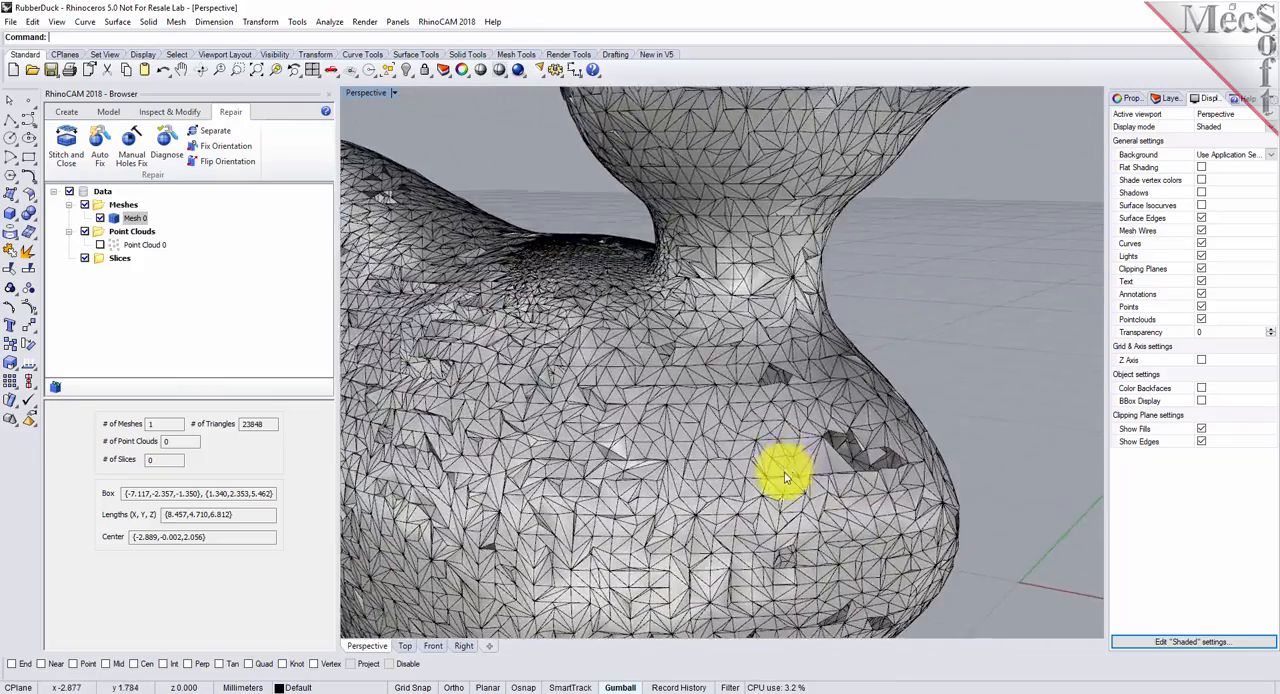
scroll(785, 476, down, 7)
right_drag(785, 375, 777, 401)
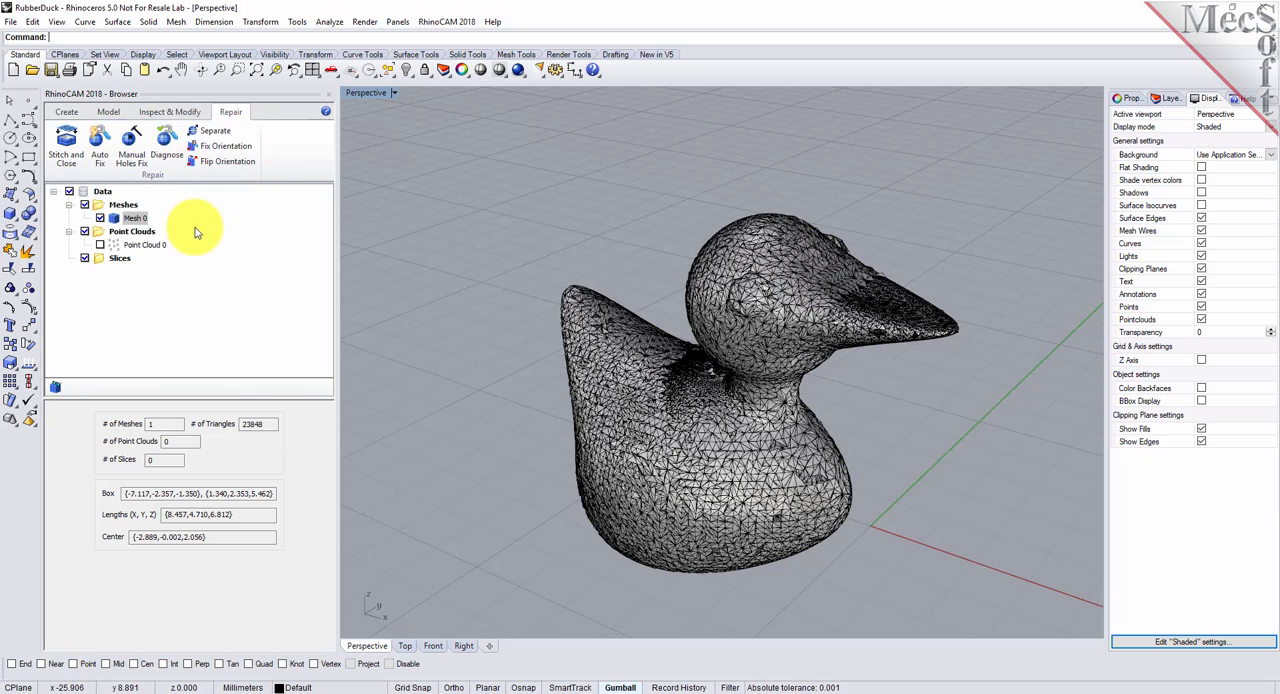
- Run Auto Fix on the duck mesh to repair its holes and faulty triangles, and inspect the repaired surface
click(99, 149)
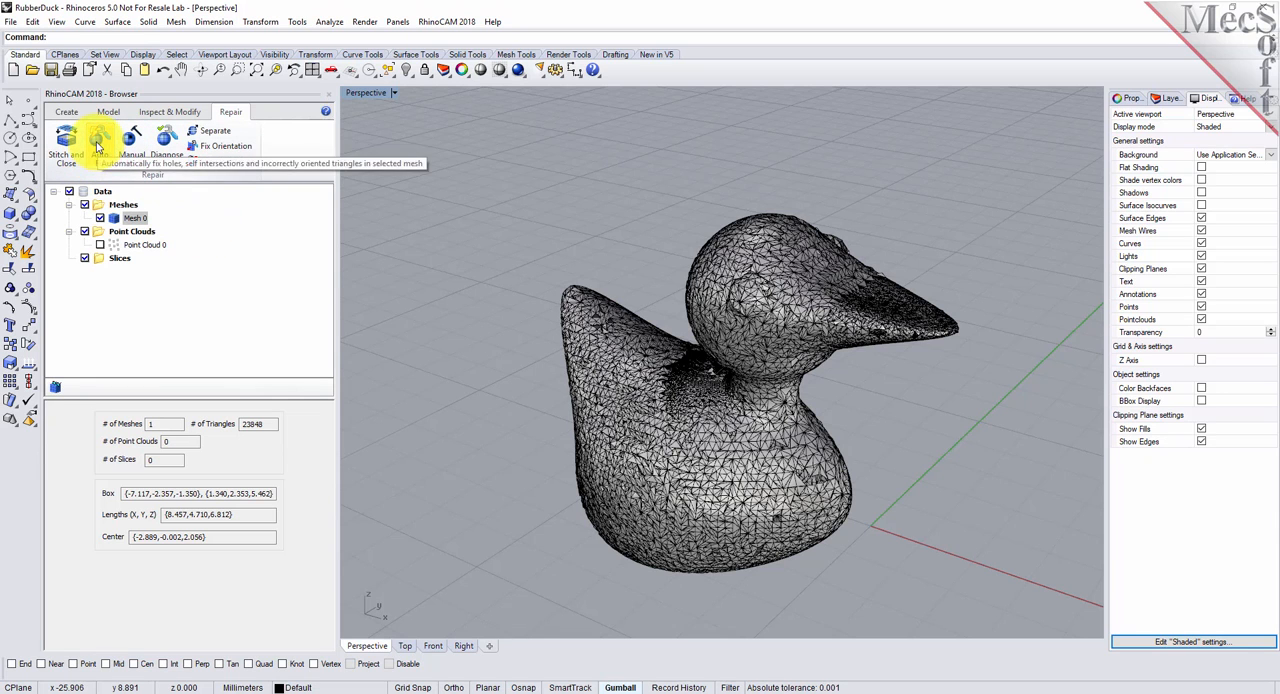
click(637, 415)
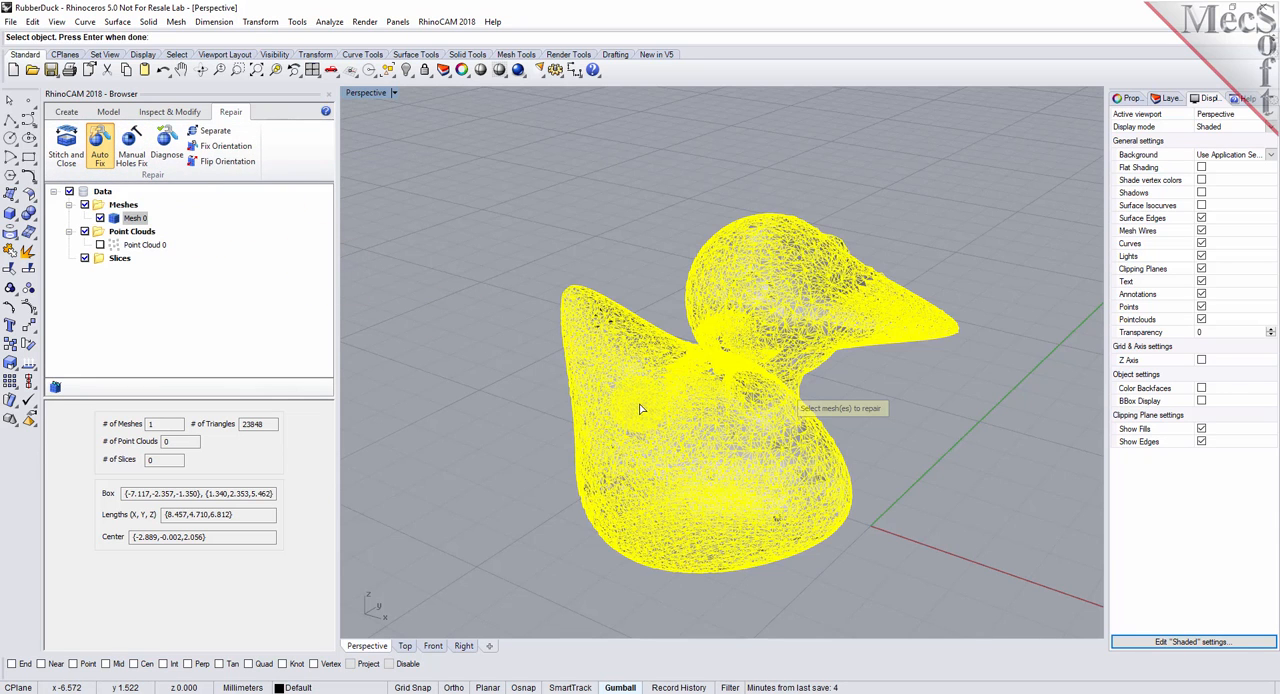
key(Return)
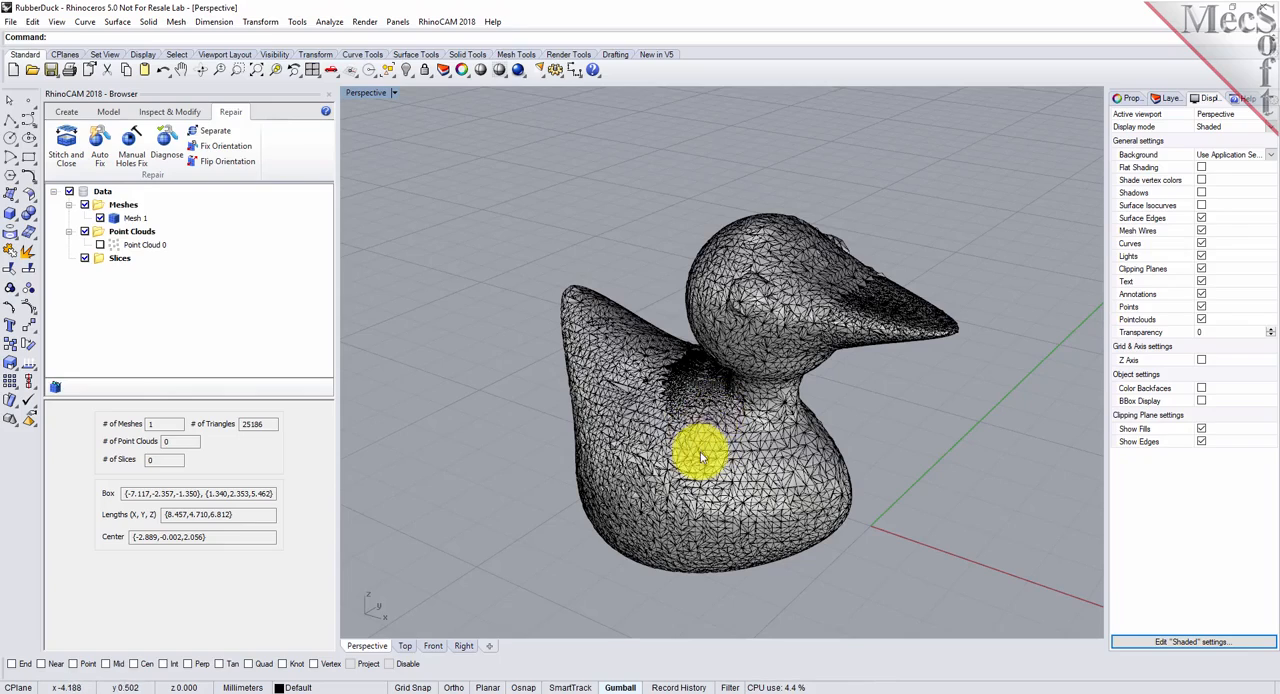
right_drag(726, 425, 677, 363)
scroll(682, 443, up, 5)
right_drag(625, 440, 612, 410)
scroll(614, 416, down, 3)
scroll(614, 416, down, 3)
right_drag(609, 320, 358, 300)
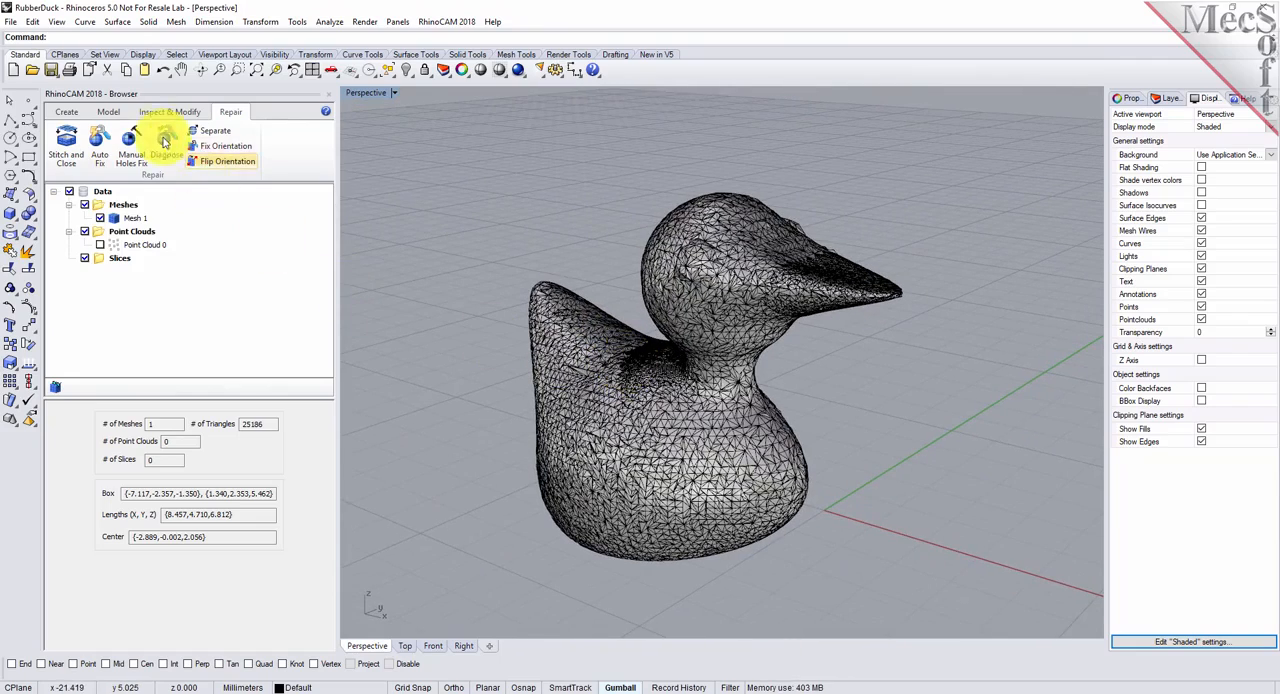
- Run all the edge, triangle and vertex Diagnose checks on the repaired duck mesh, and close the diagnosis
click(178, 152)
click(640, 410)
right_click(475, 272)
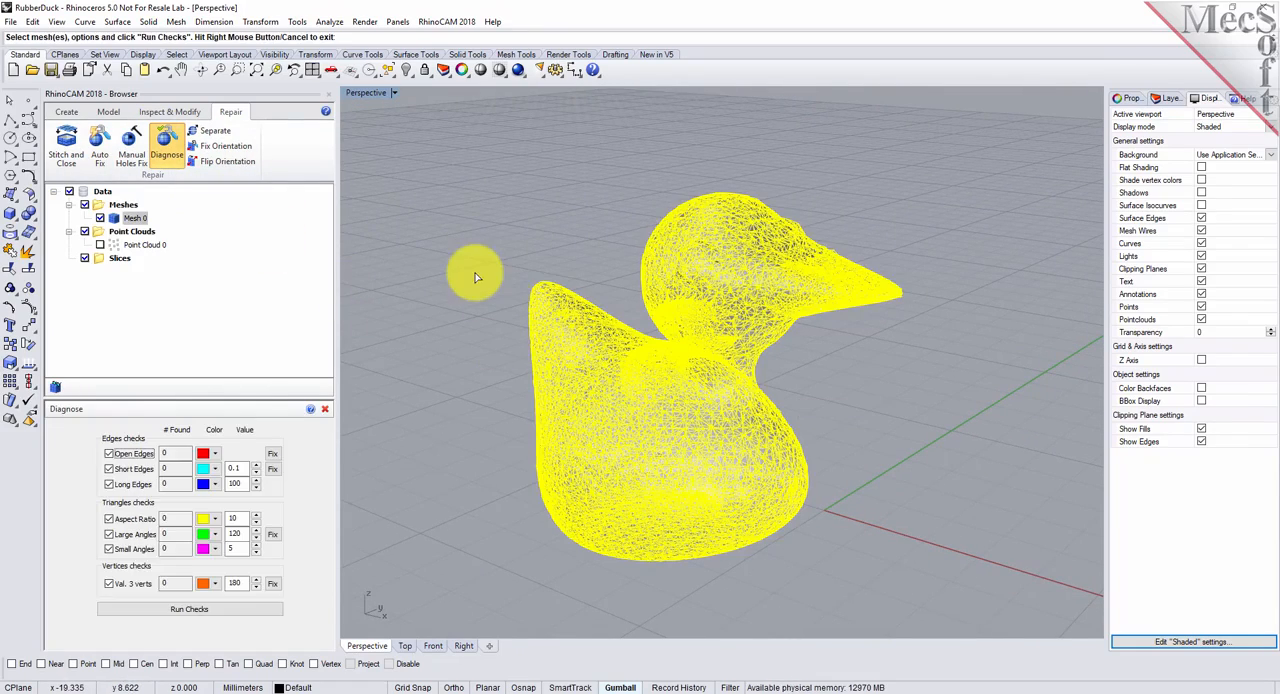
click(195, 610)
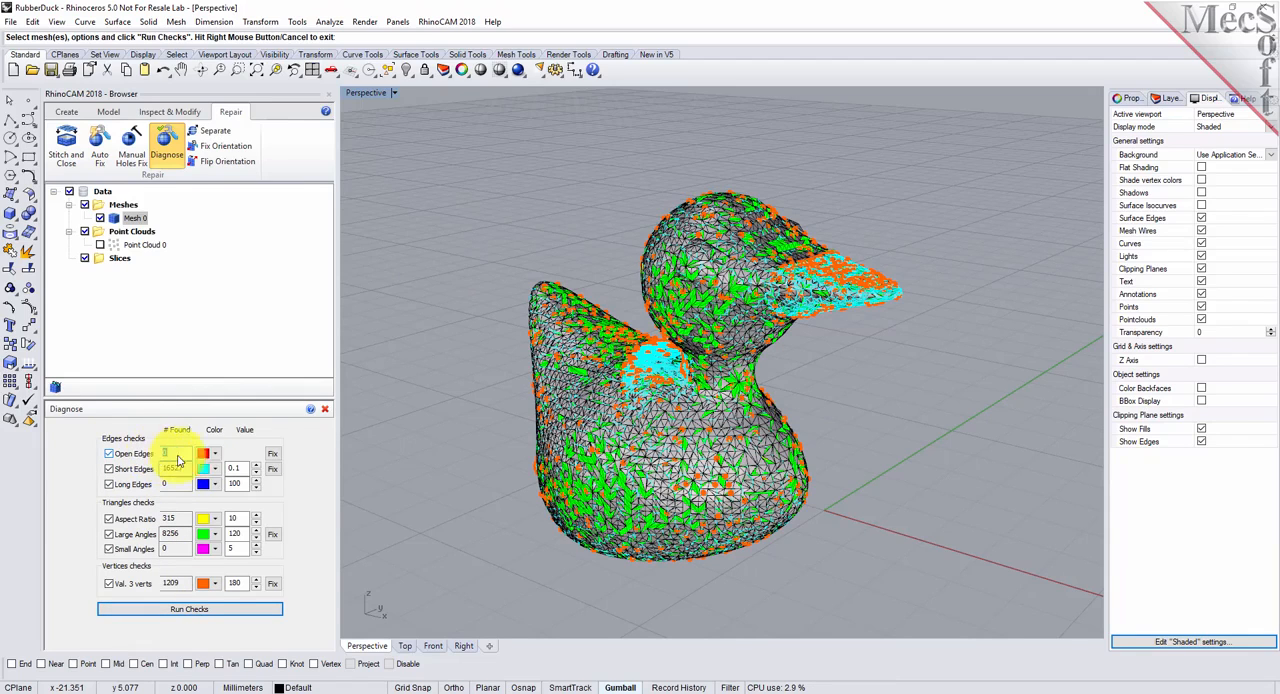
click(328, 410)
mouse_move(460, 348)
right_down()
mouse_move(491, 409)
mouse_move(460, 303)
mouse_move(466, 343)
mouse_move(489, 366)
mouse_move(509, 349)
mouse_move(482, 345)
right_up()
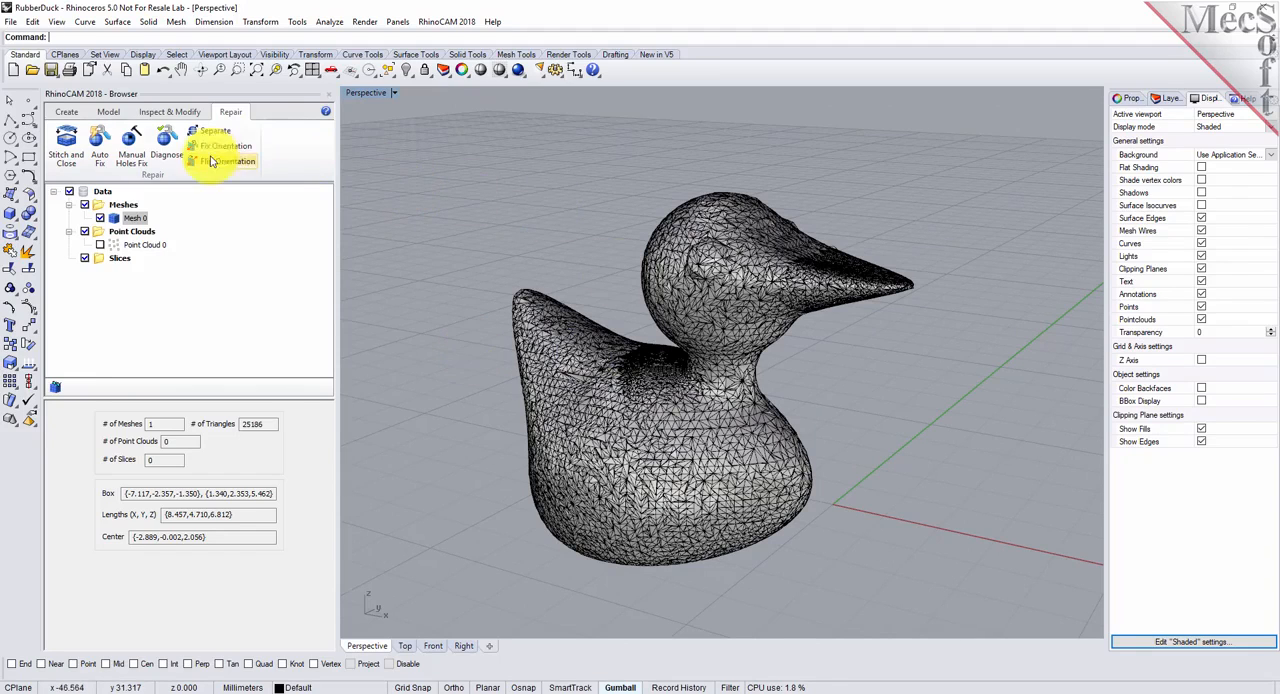
- Re-mesh the duck uniformly with an edge length of 0.1 and 5 iterations, and inspect the new triangles
click(161, 113)
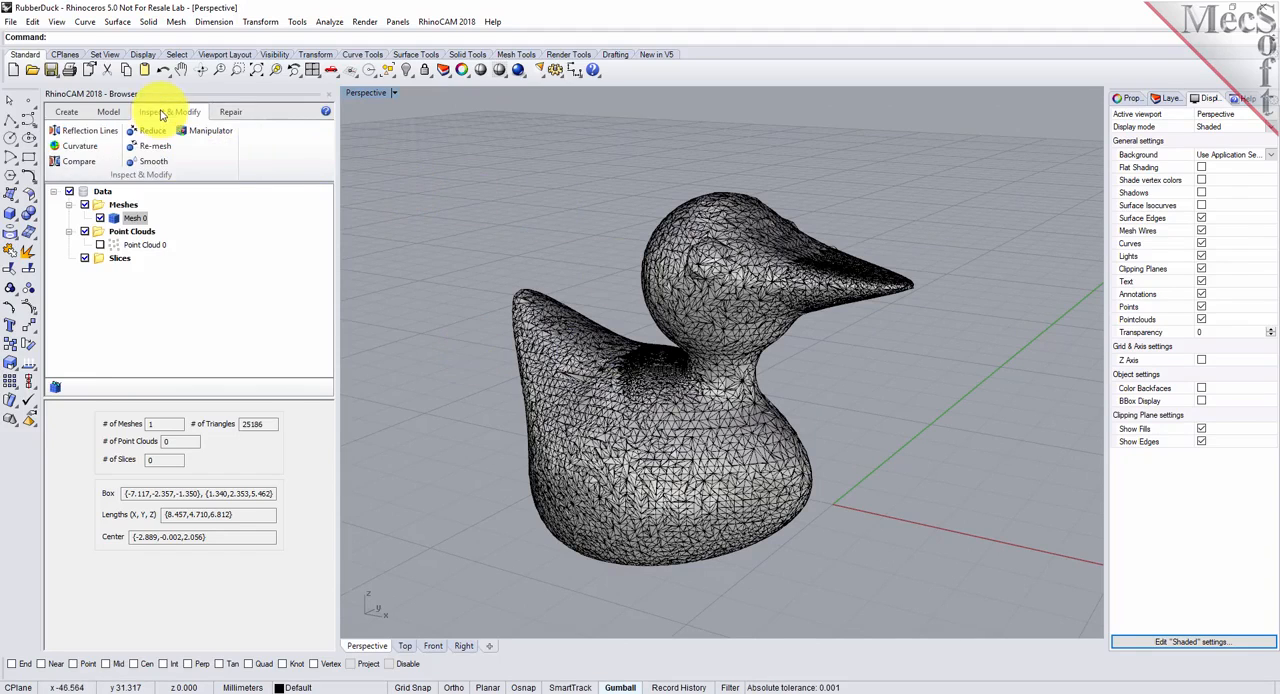
click(157, 150)
click(603, 415)
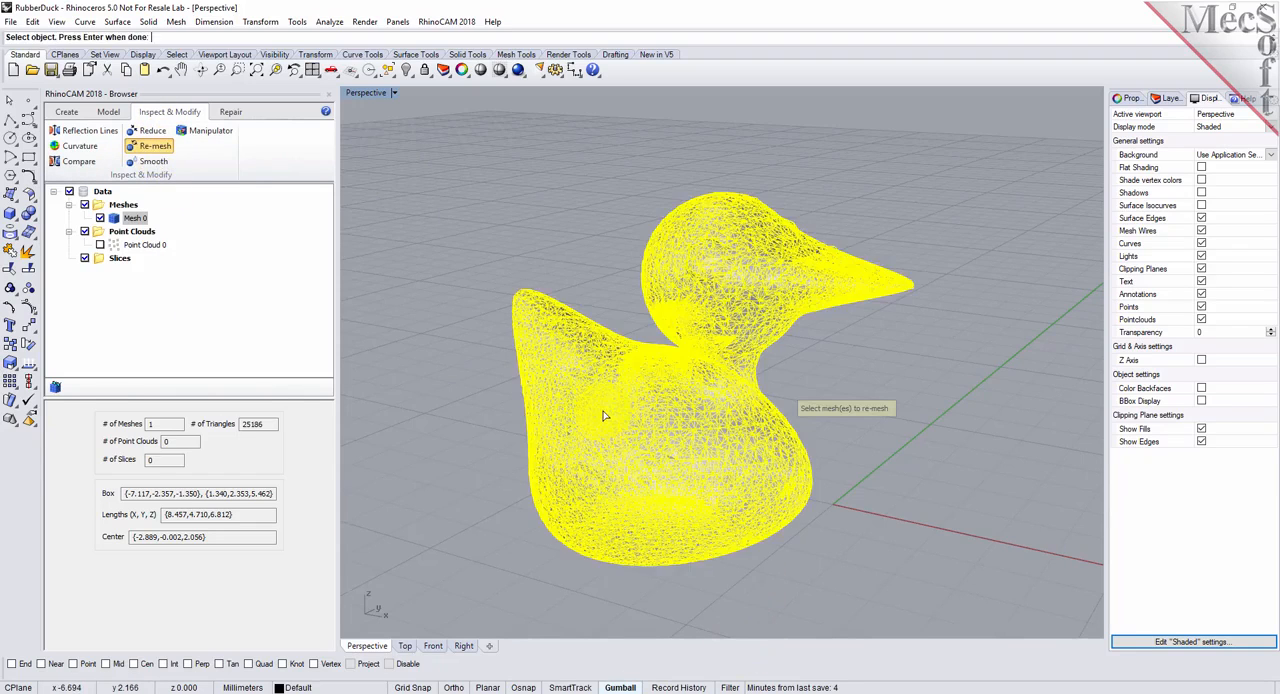
key(Return)
click(517, 428)
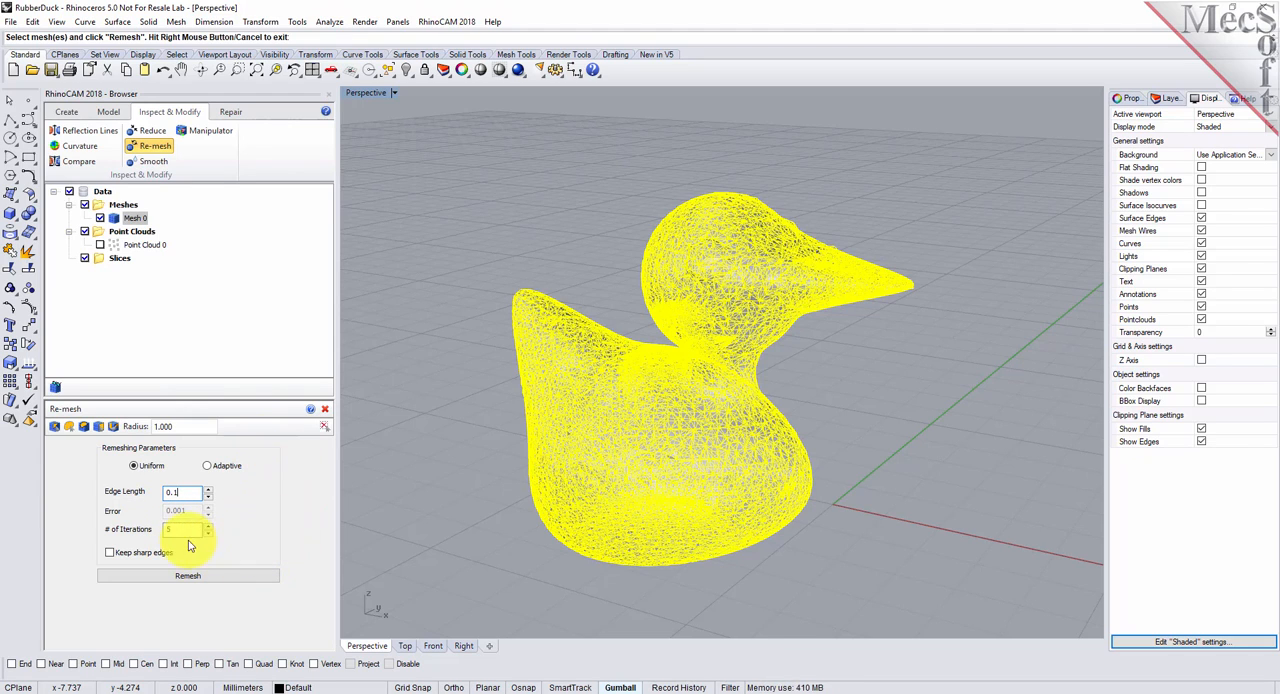
click(221, 578)
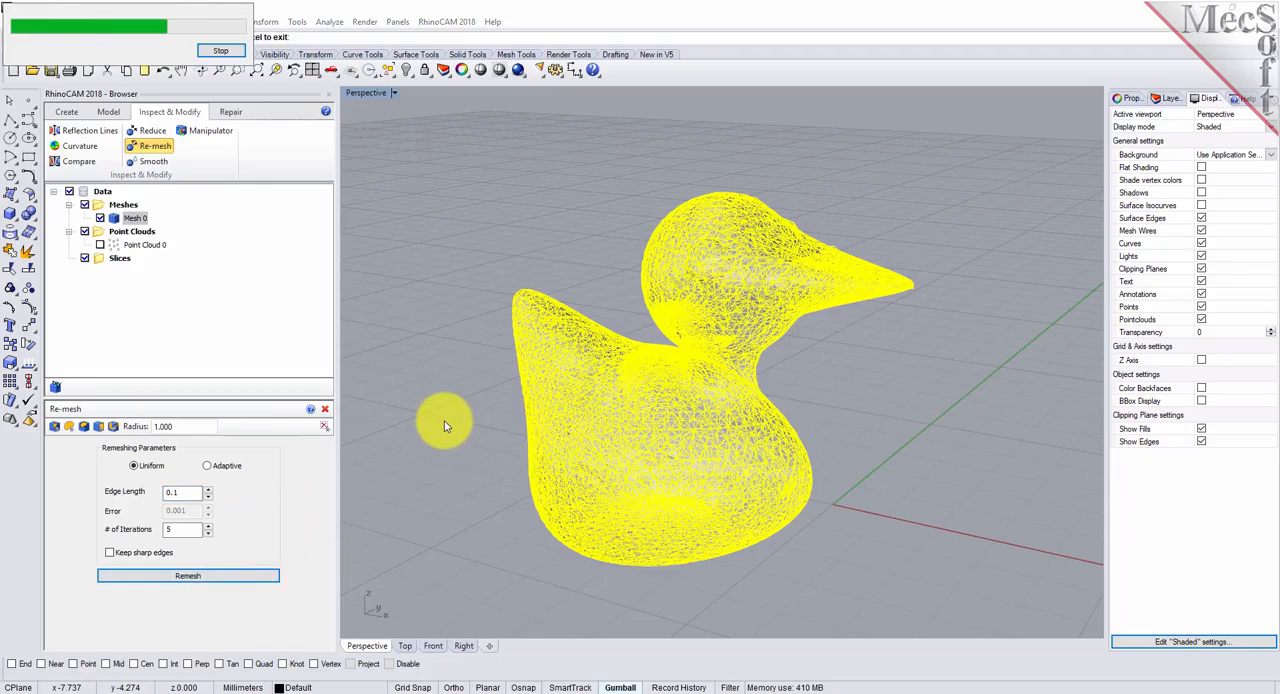
scroll(648, 427, up, 2)
scroll(634, 340, up, 5)
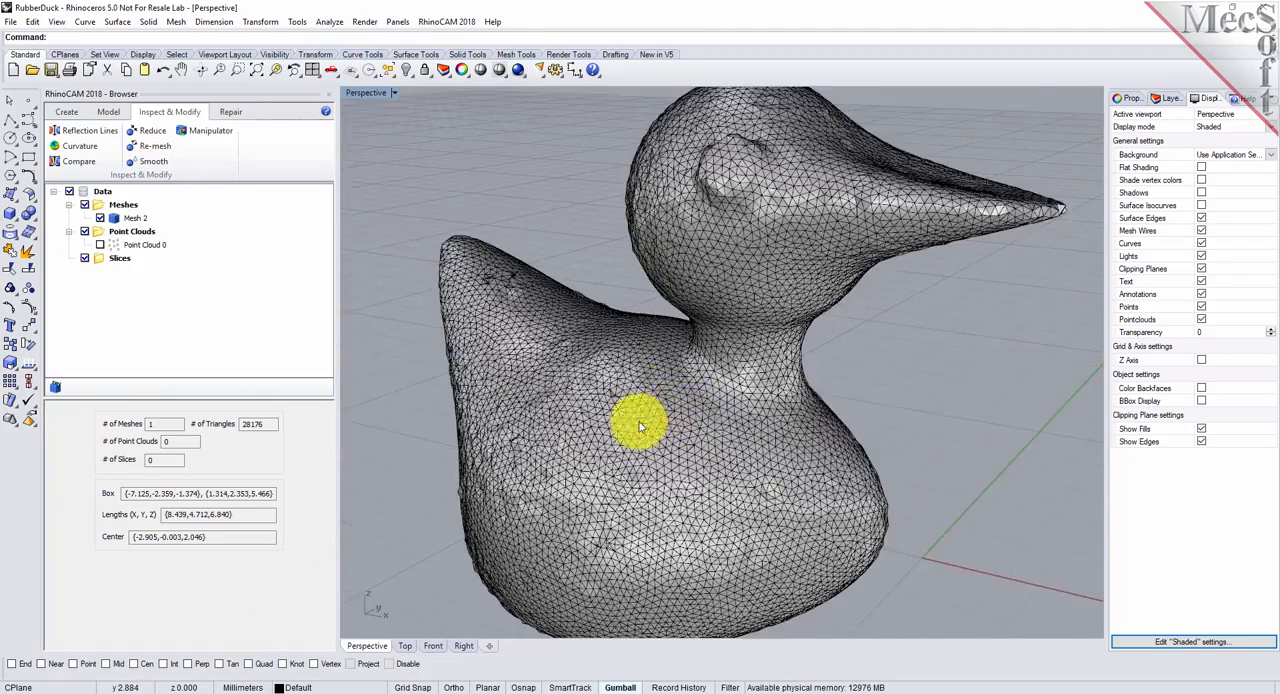
right_drag(631, 351, 637, 430)
scroll(637, 430, down, 7)
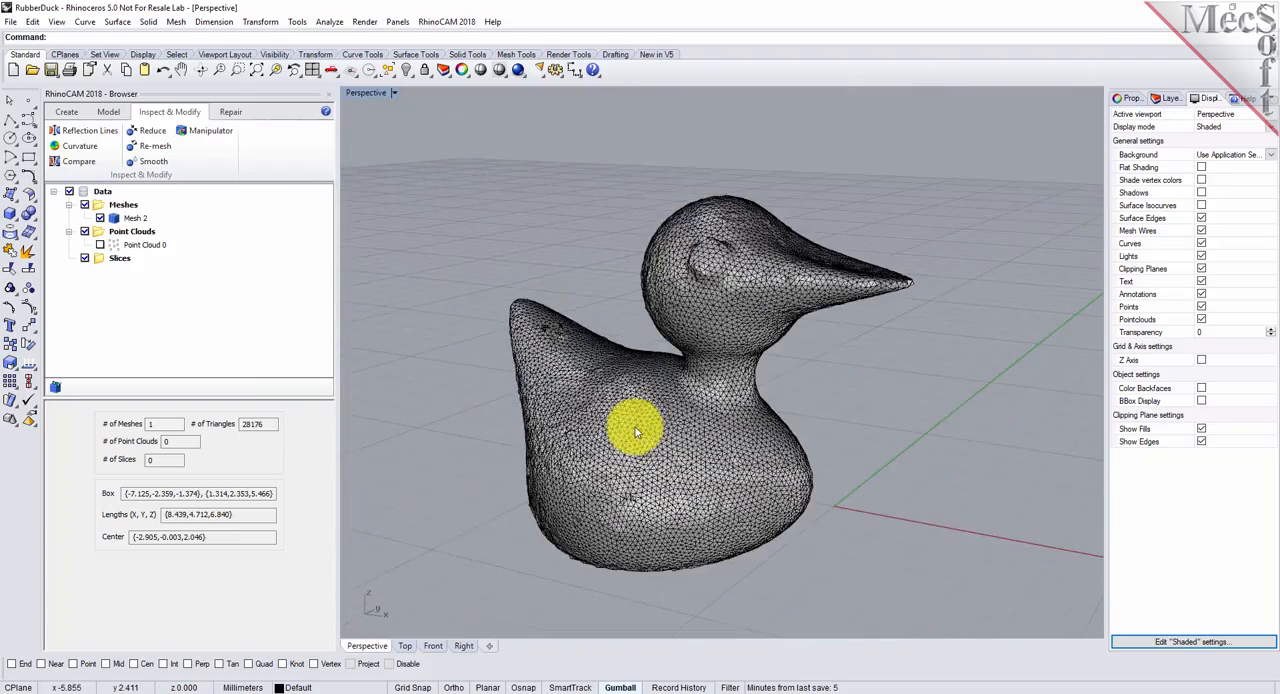
mouse_move(759, 340)
right_down()
mouse_move(740, 362)
mouse_move(666, 371)
mouse_move(634, 320)
mouse_move(640, 277)
mouse_move(634, 306)
mouse_move(680, 314)
mouse_move(741, 390)
mouse_move(751, 278)
mouse_move(752, 350)
right_up()
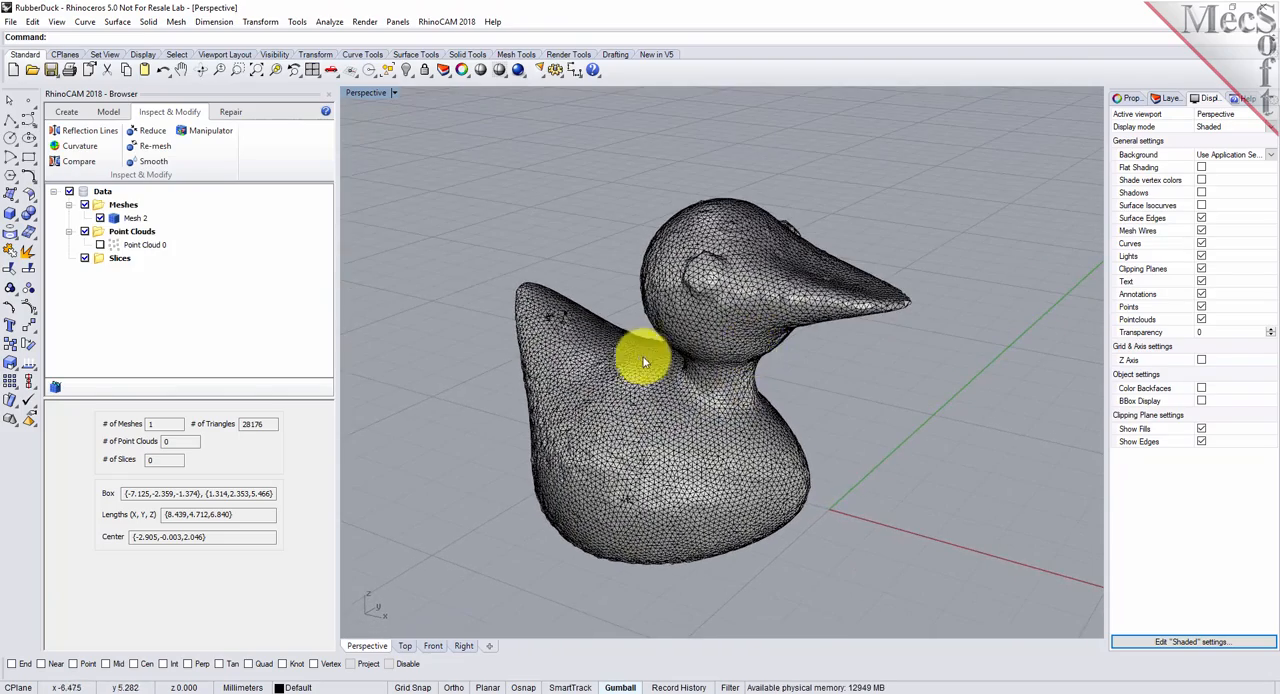
- Smooth the re-meshed duck with vertex shift in both directions and 10 iterations, and inspect the smoothed surface
scroll(605, 420, up, 2)
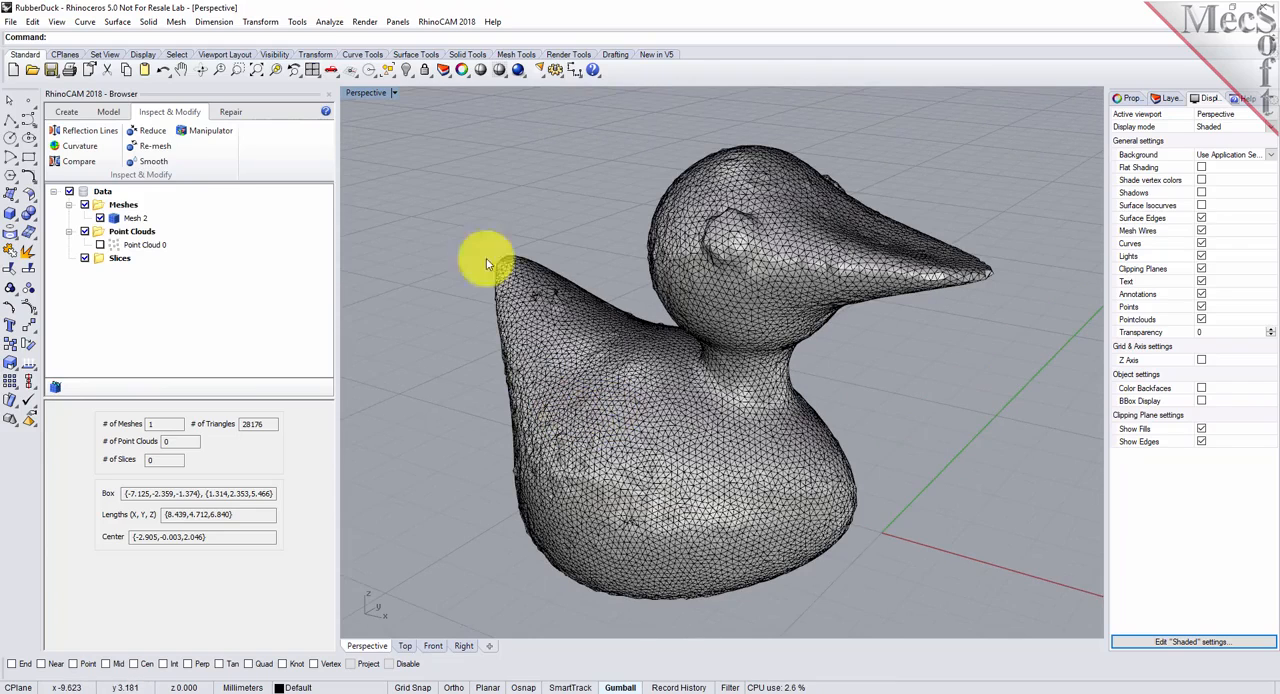
click(153, 164)
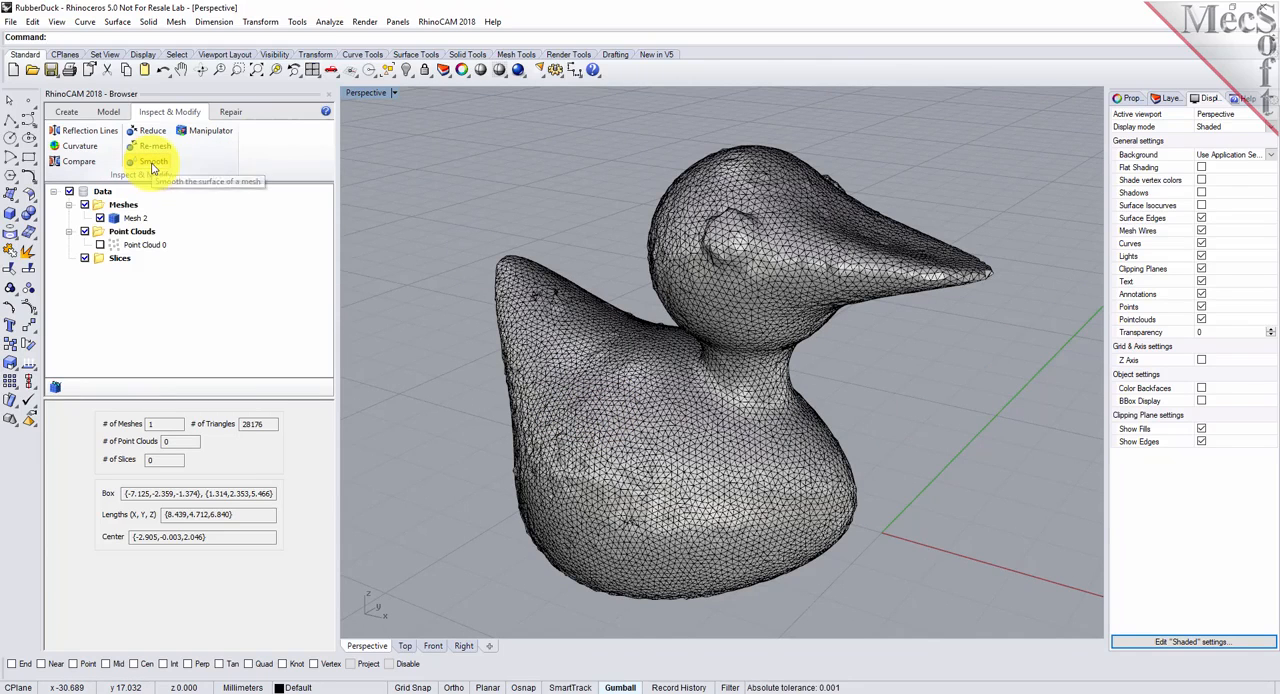
click(632, 415)
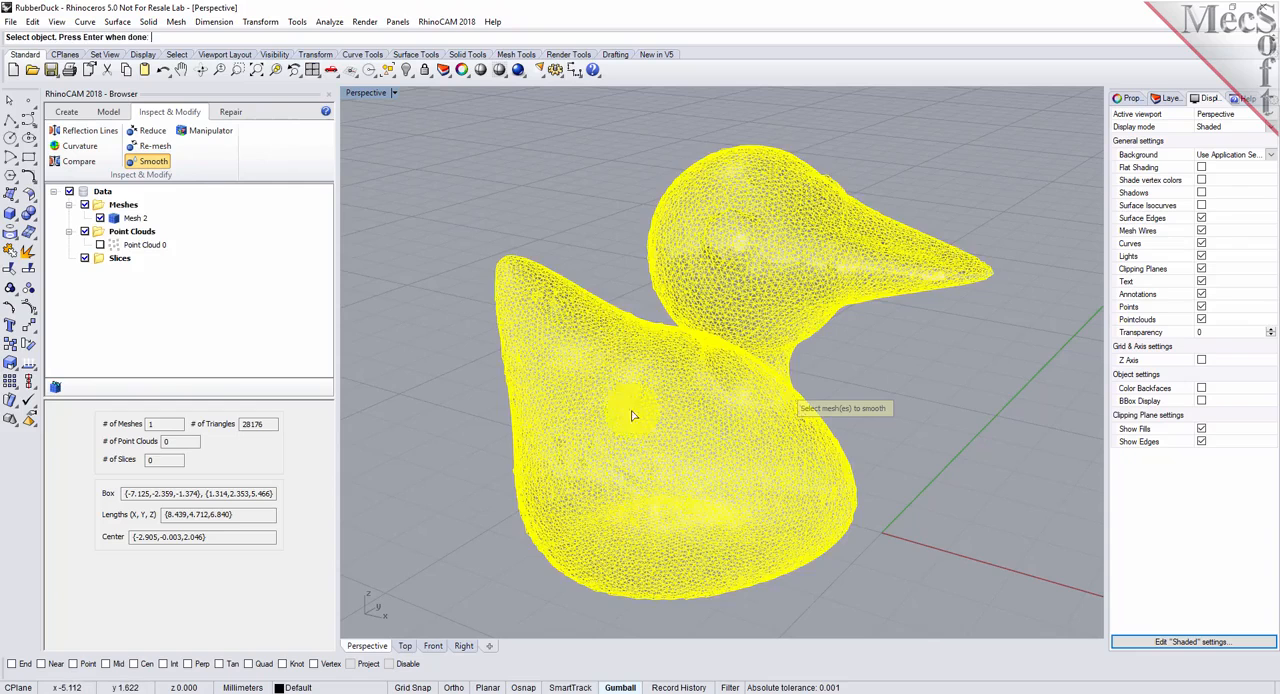
right_click(596, 330)
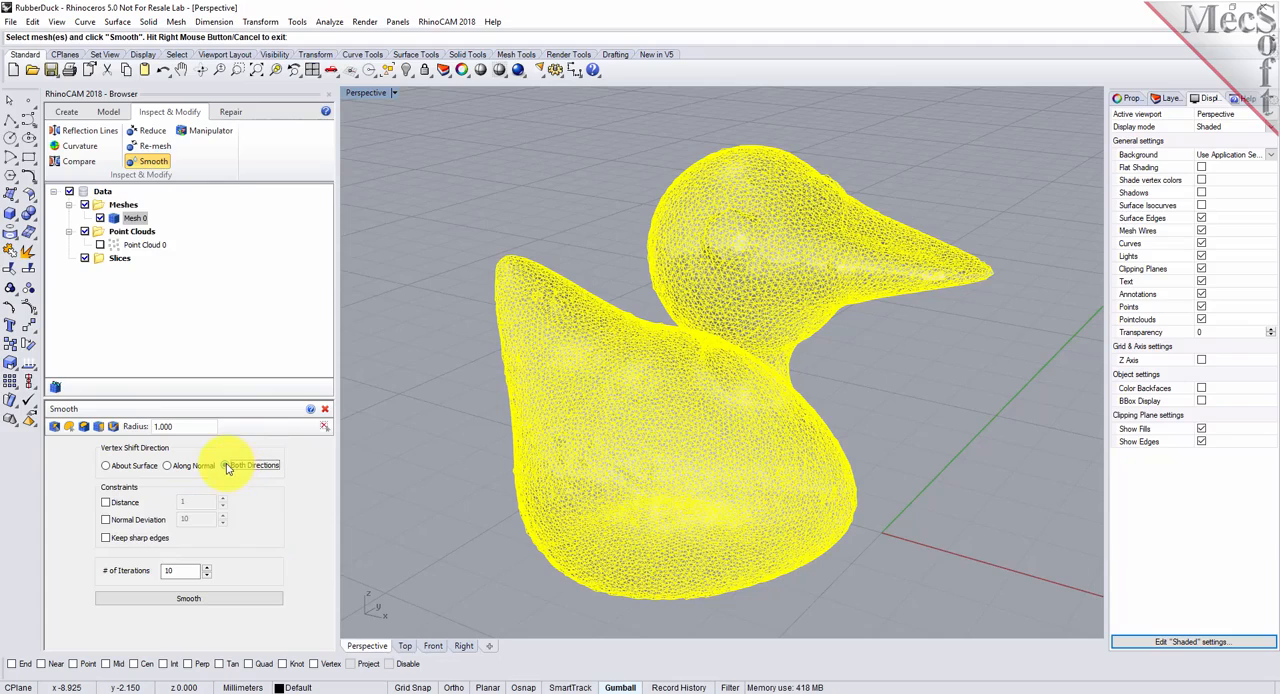
click(196, 601)
right_drag(740, 342, 700, 380)
scroll(651, 434, up, 5)
mouse_move(675, 480)
right_down()
mouse_move(749, 377)
mouse_move(814, 437)
mouse_move(901, 422)
mouse_move(672, 468)
right_up()
scroll(655, 468, down, 4)
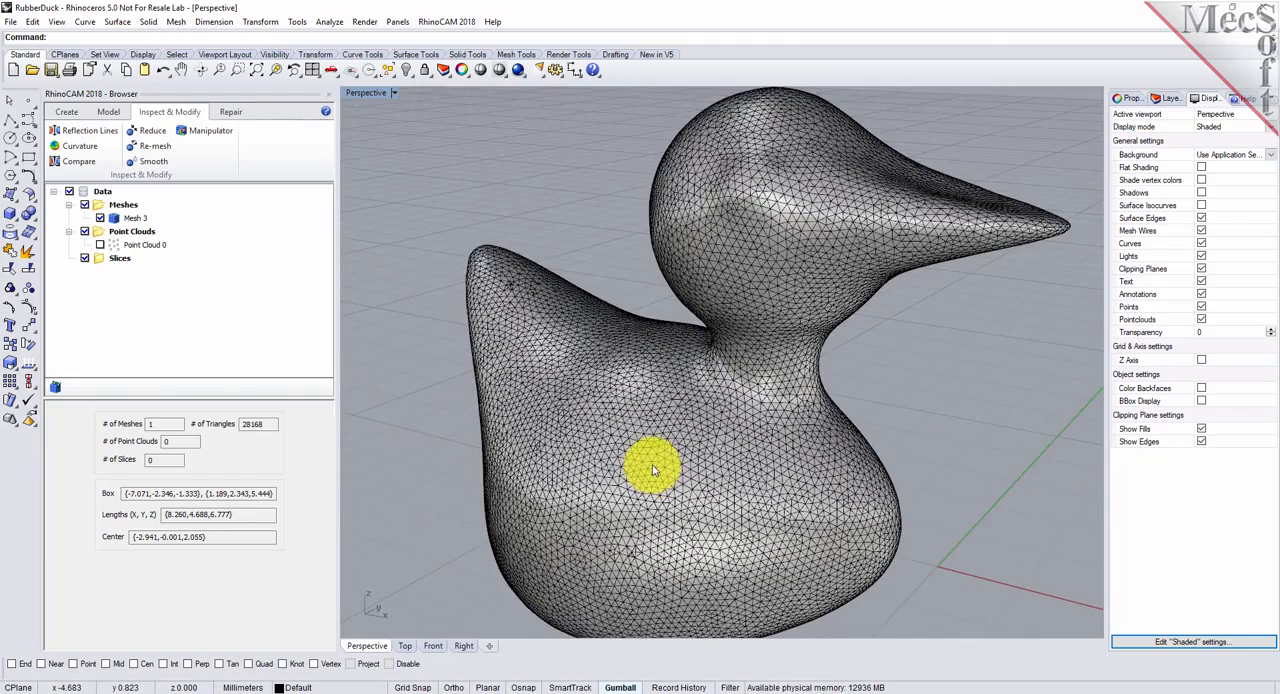
scroll(653, 470, down, 2)
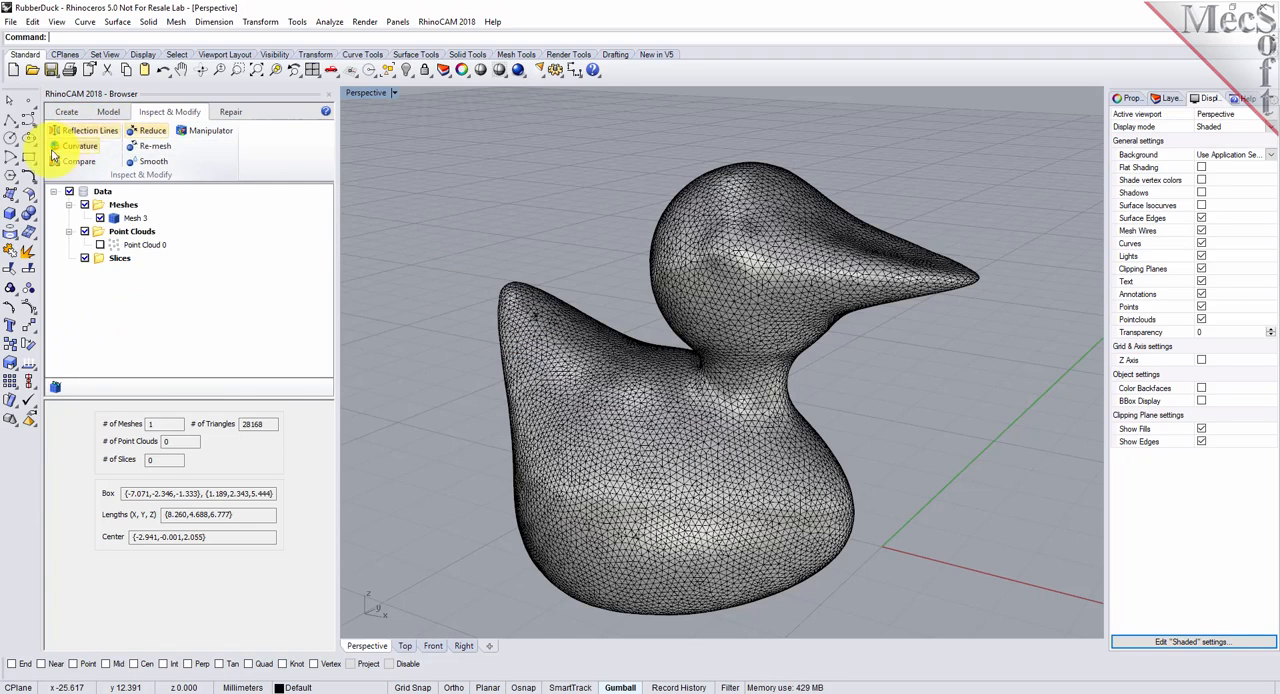
- Render vertical reflection lines on the duck mesh with 10 lines and thickness 10, and examine their flow from several angles
click(97, 137)
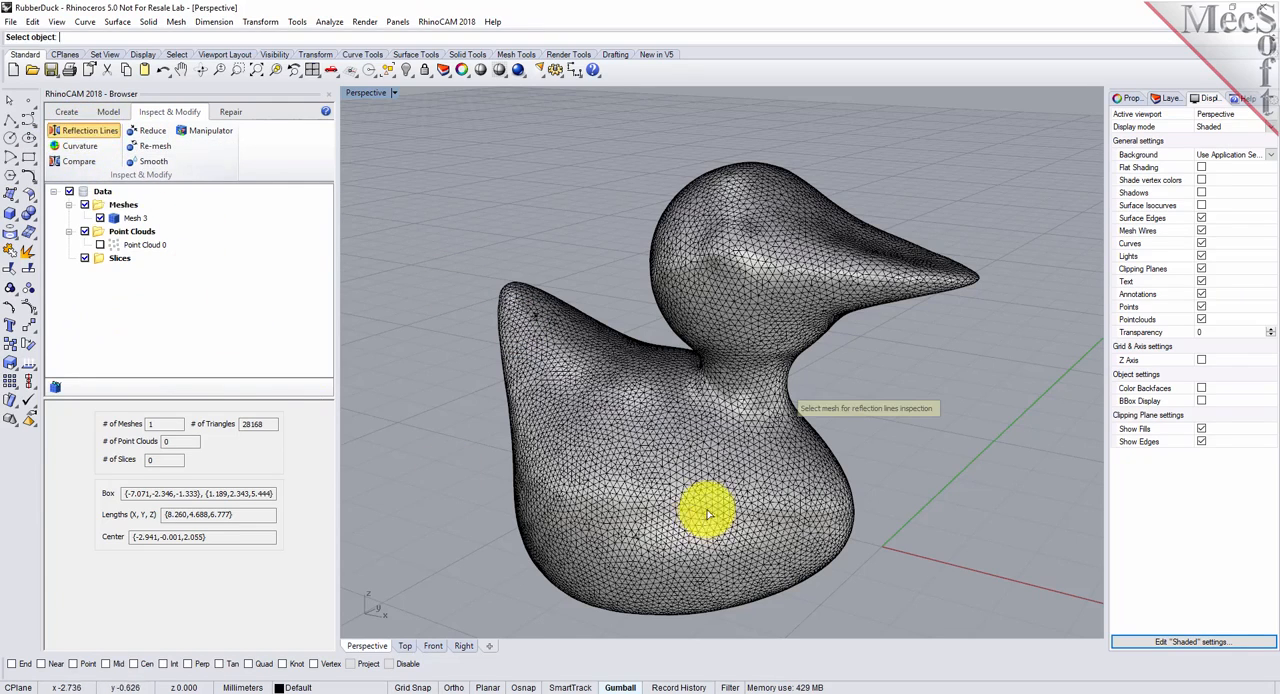
click(653, 440)
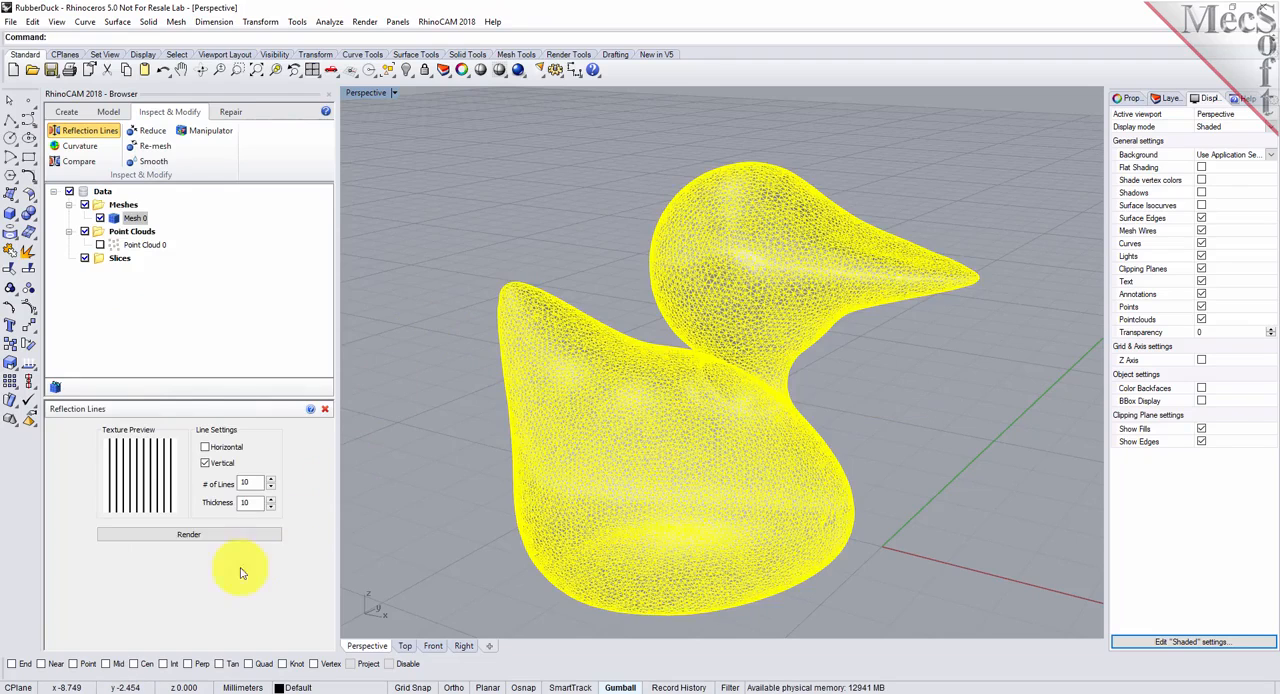
click(234, 538)
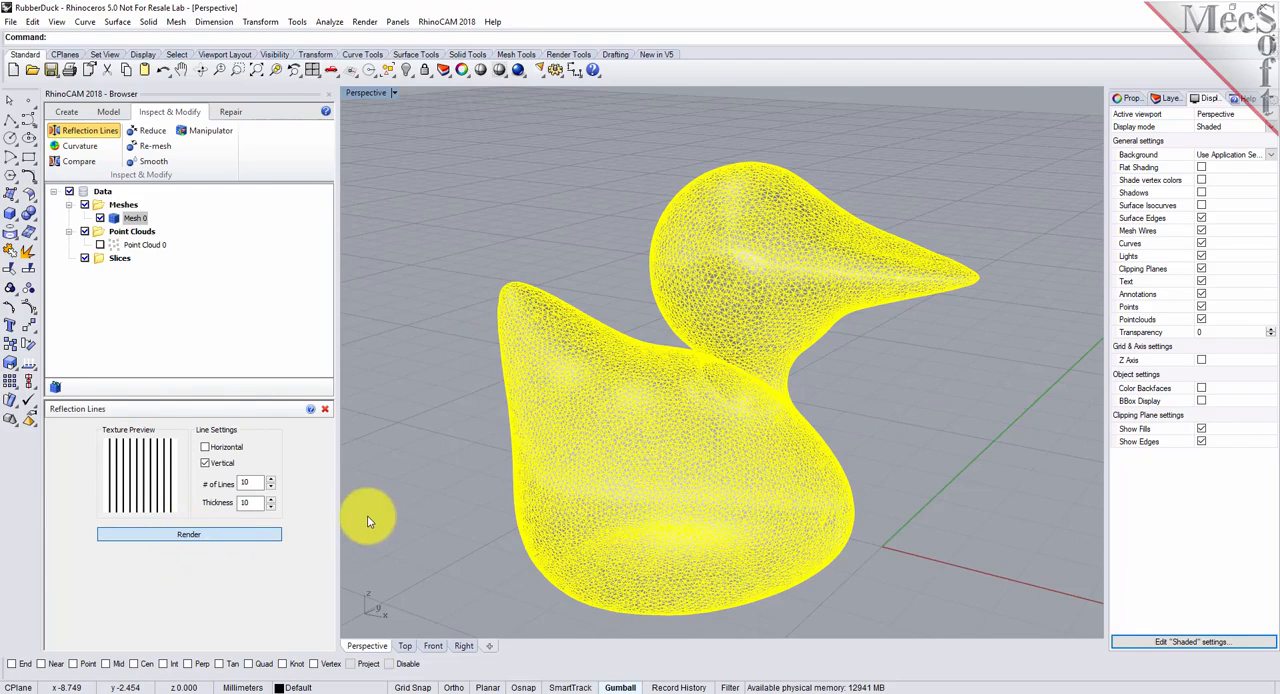
right_drag(789, 418, 863, 388)
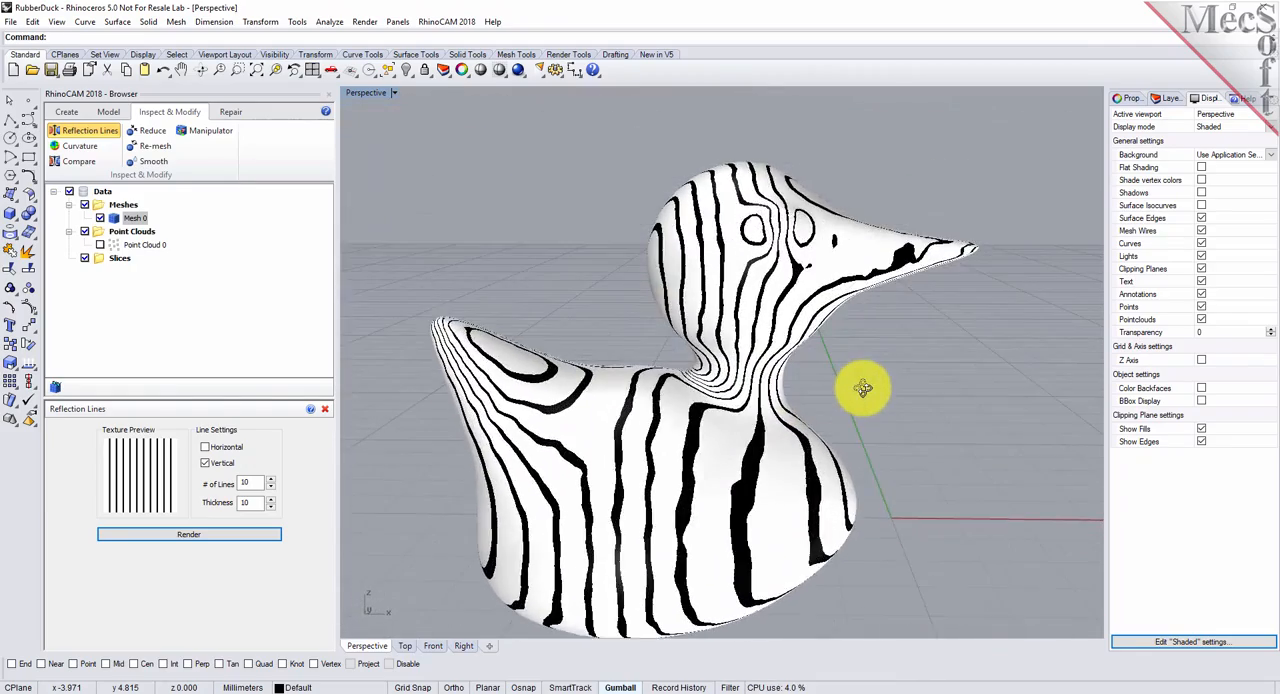
right_drag(510, 482, 440, 472)
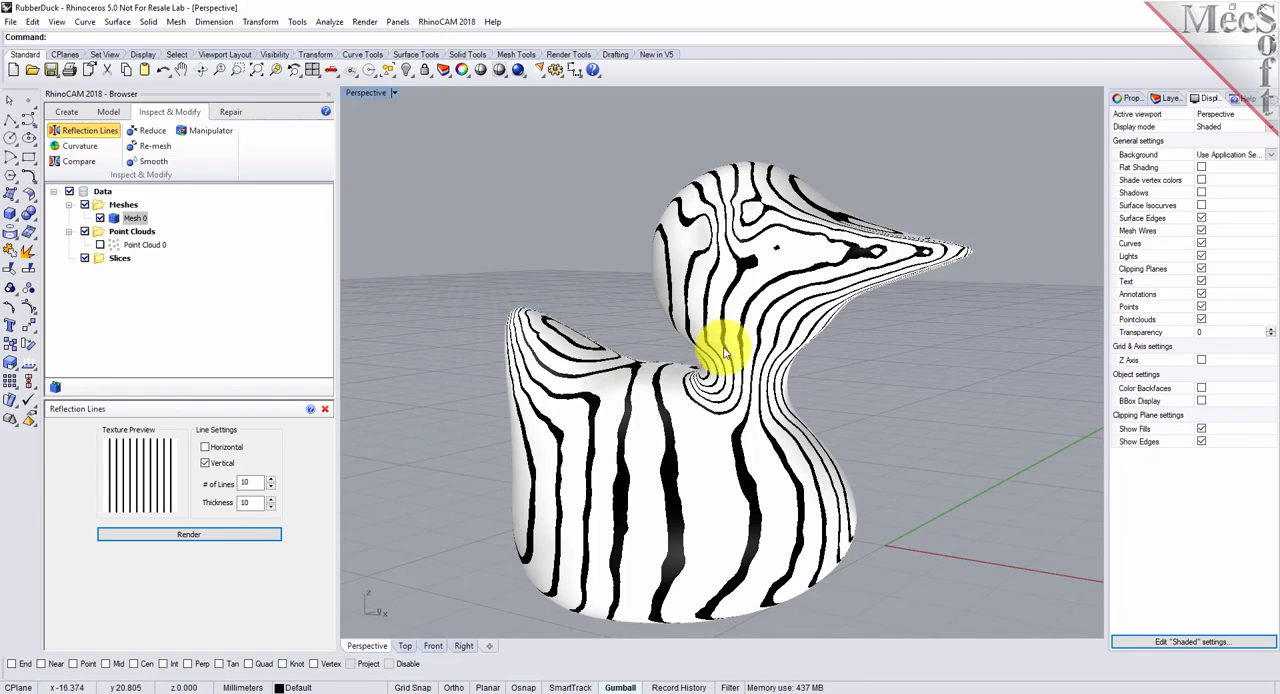
- Analyze the mean curvature of the duck mesh, close the analysis and clear the selection
click(80, 146)
click(185, 477)
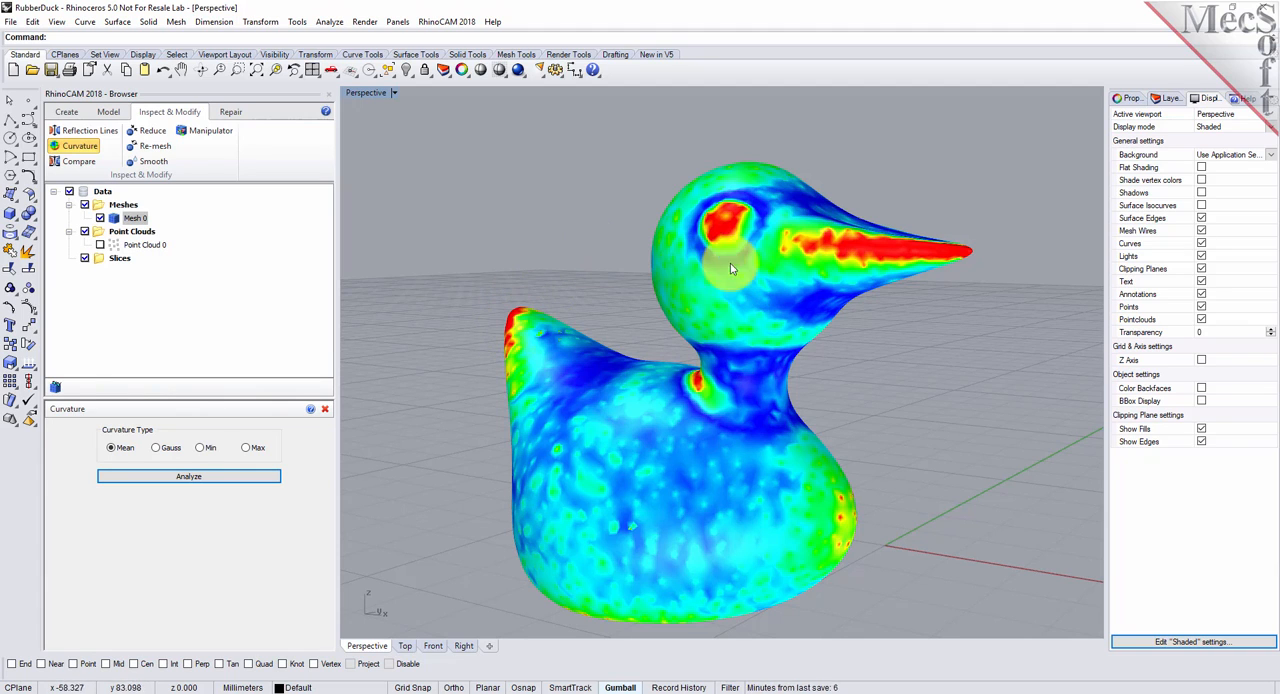
click(324, 408)
click(425, 347)
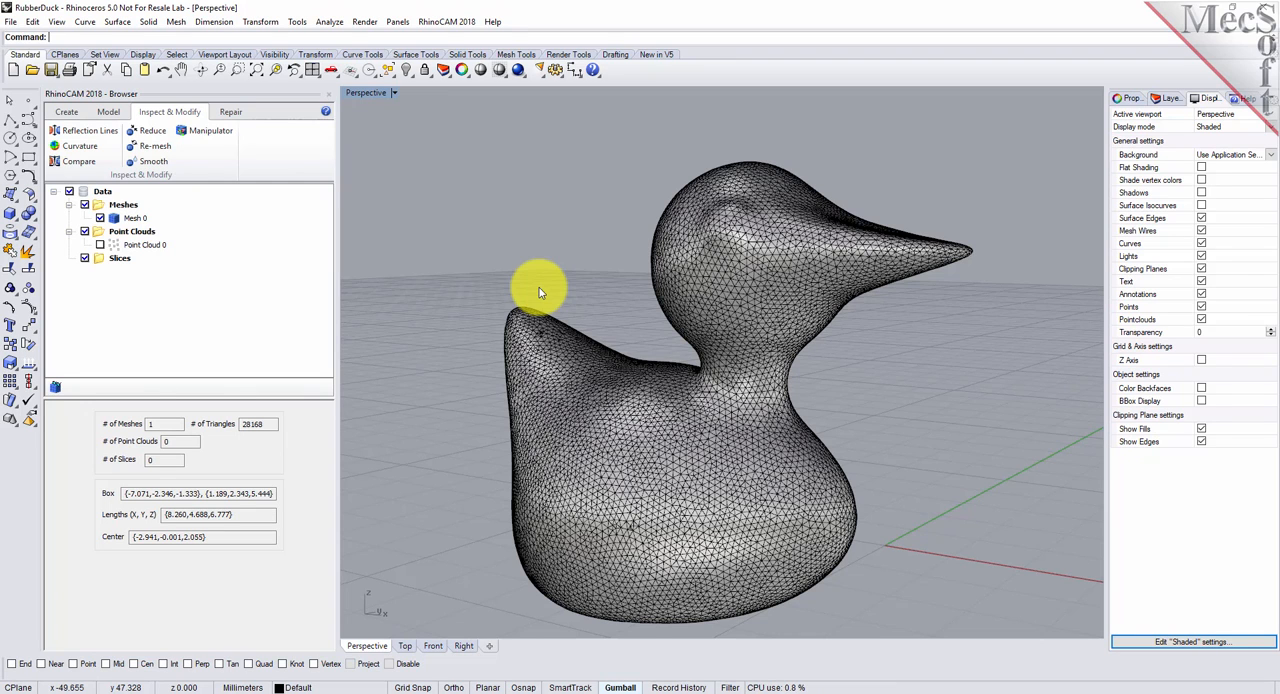
- Slice the duck mesh with a distance of 0.125 between slices
scroll(596, 291, down, 1)
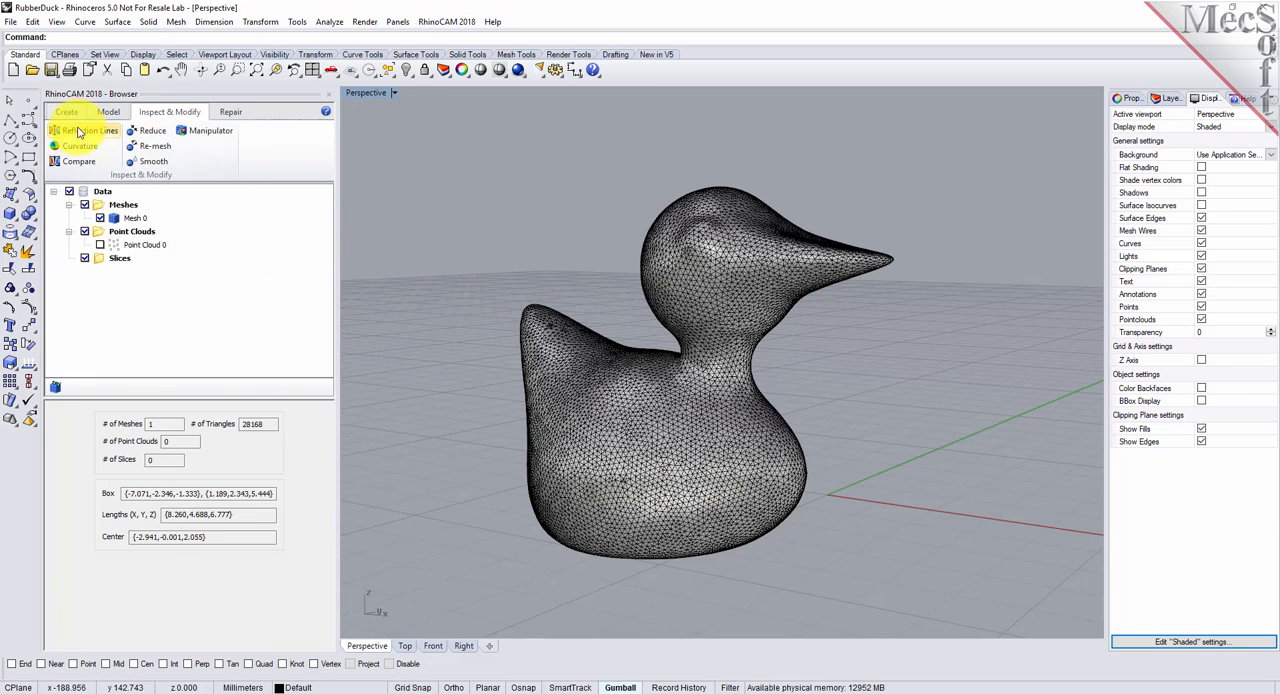
click(108, 111)
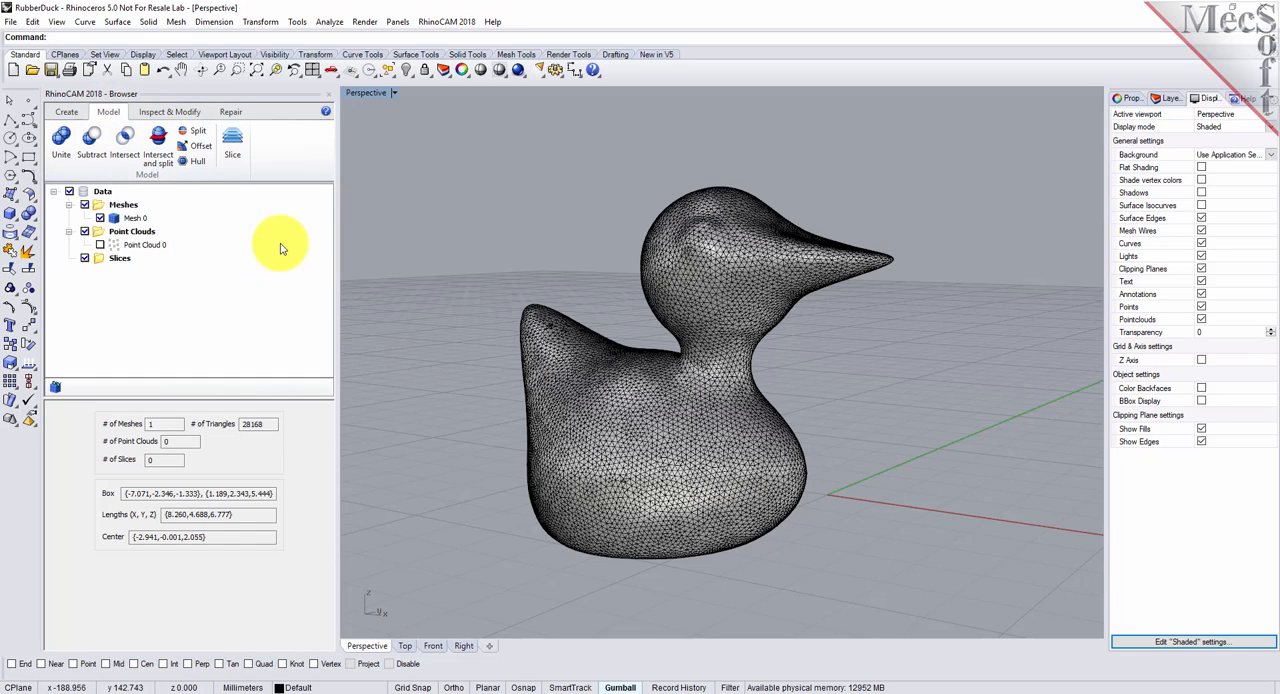
click(233, 142)
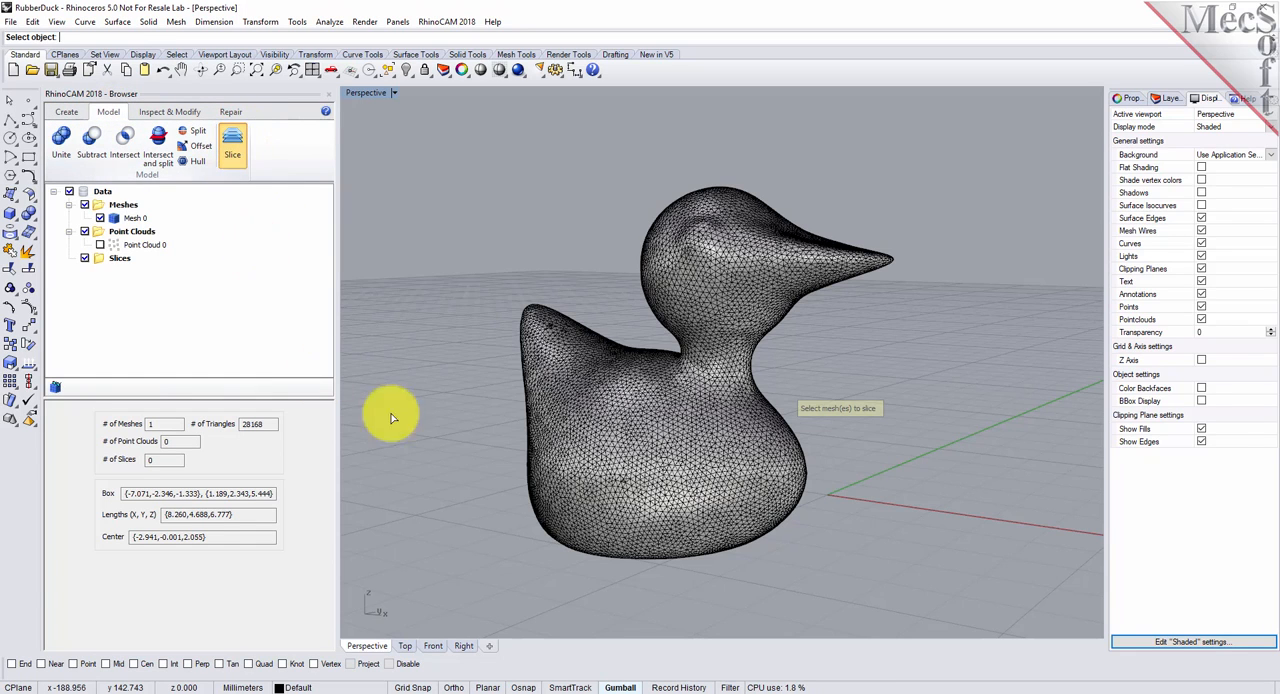
click(657, 414)
right_click(472, 386)
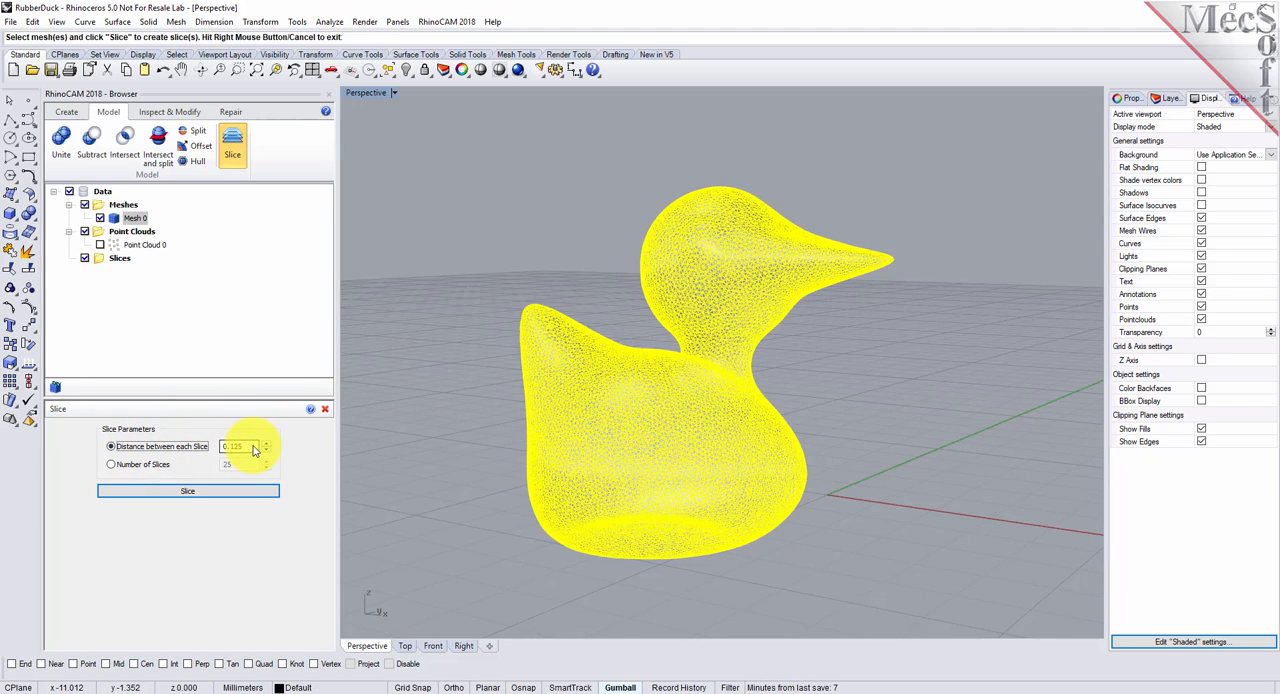
click(185, 491)
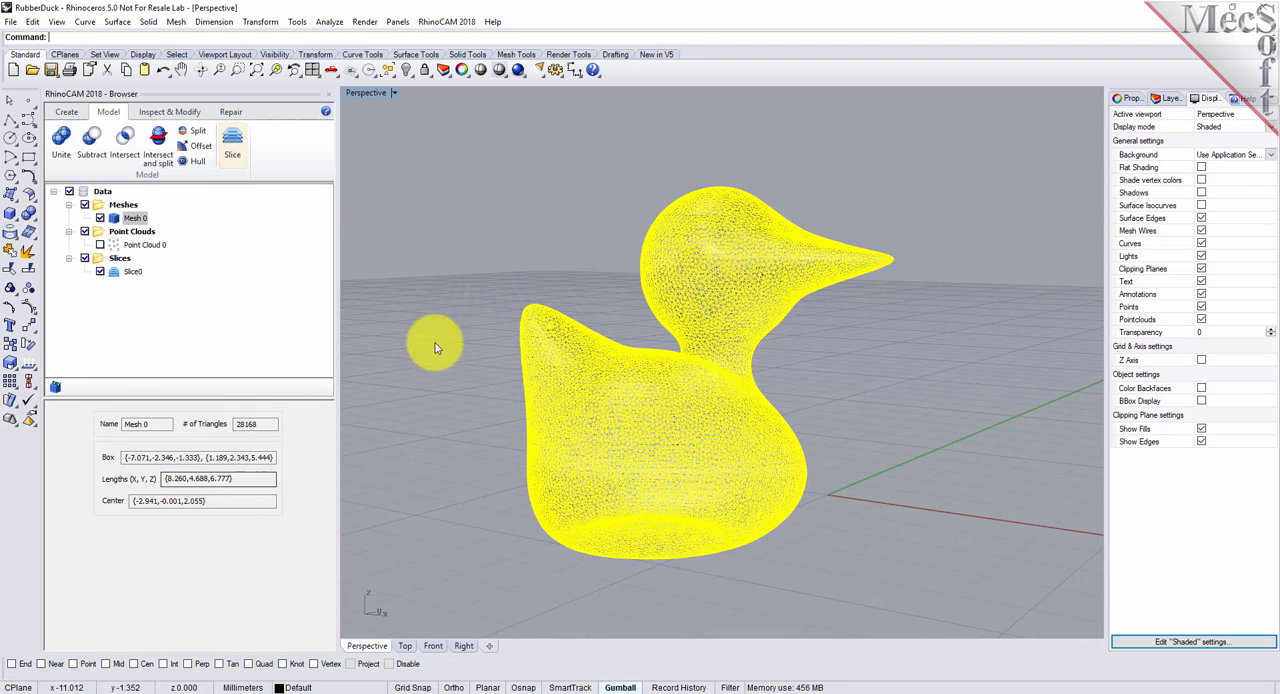
- Clear the mesh selection, select the new slice set and hide the duck mesh to show only the slices
click(490, 250)
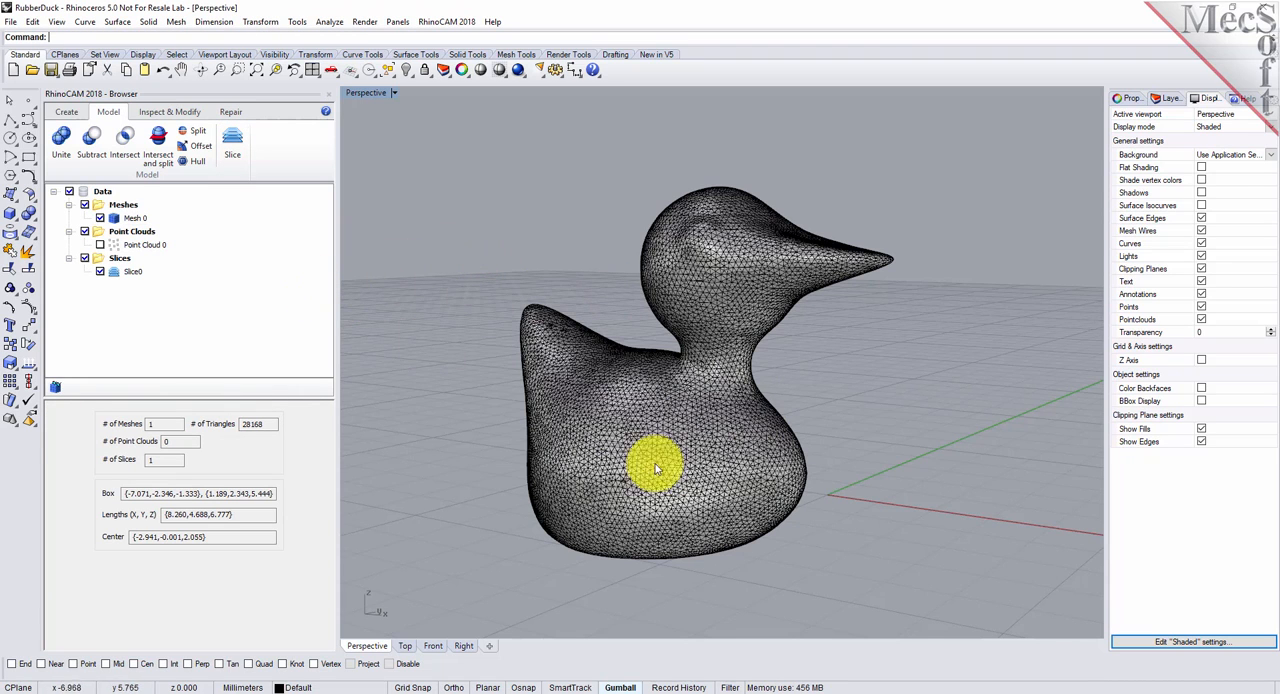
click(125, 272)
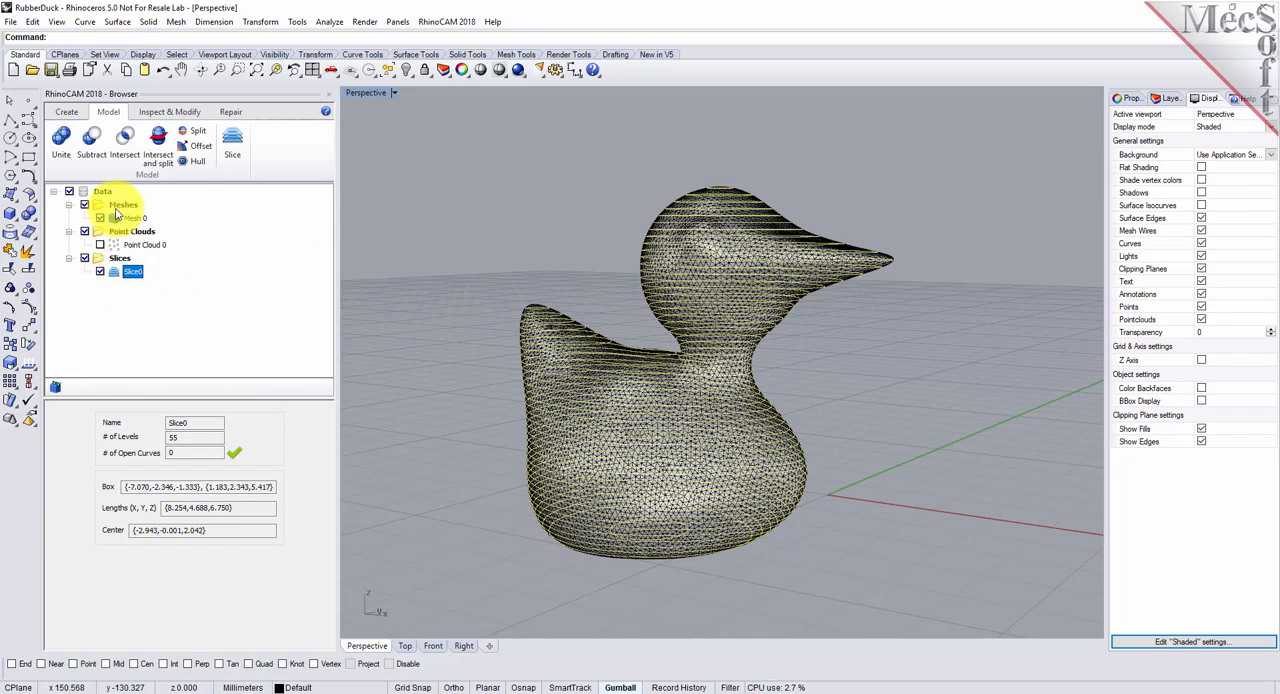
click(100, 218)
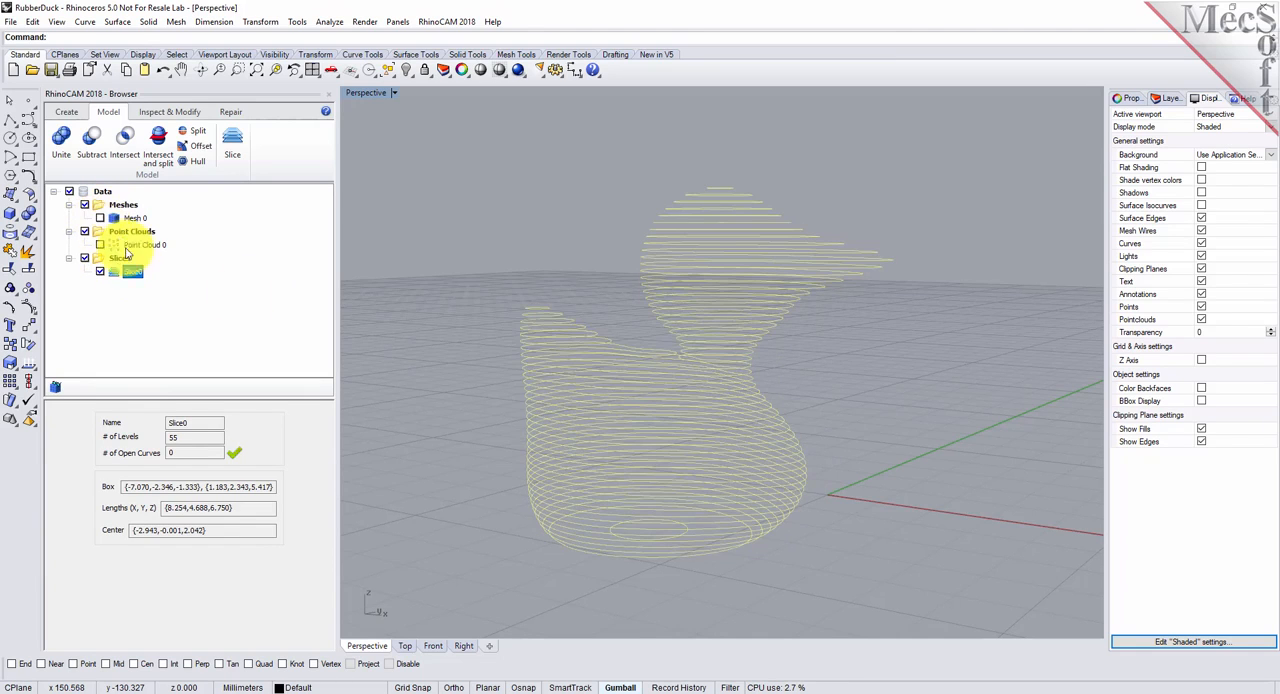
- View the slices from above, hide the slice set and show the duck mesh again
right_drag(851, 371, 857, 420)
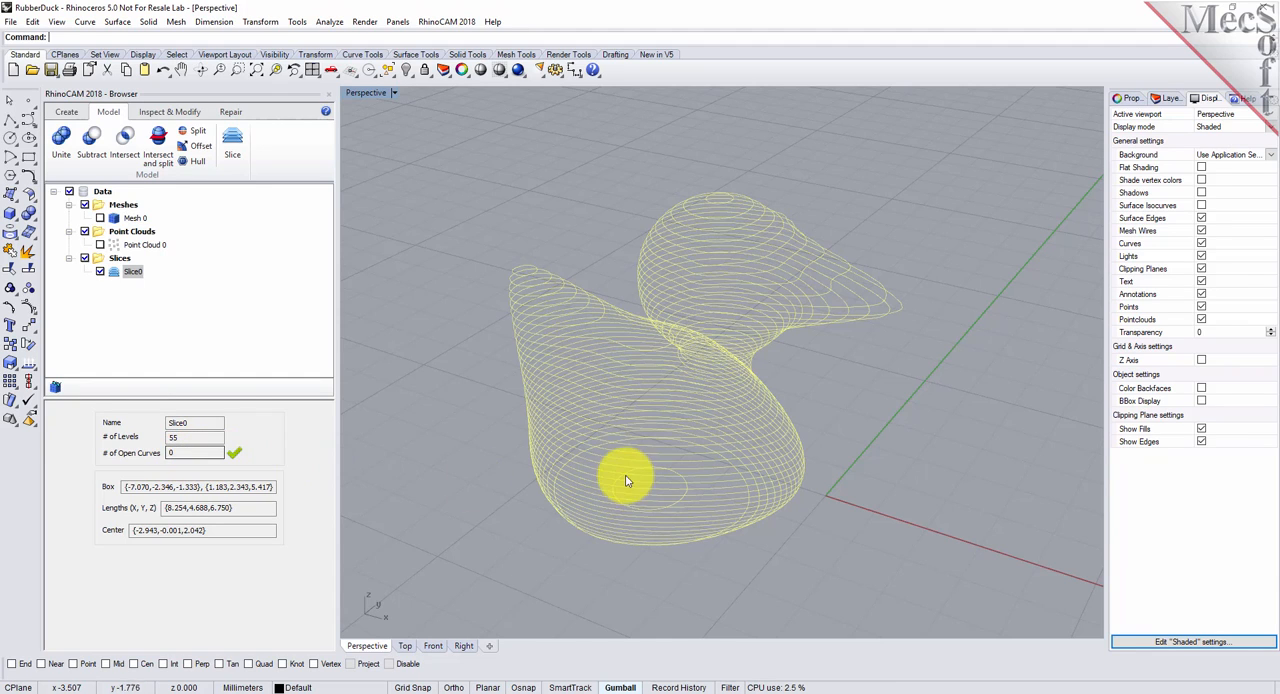
click(100, 272)
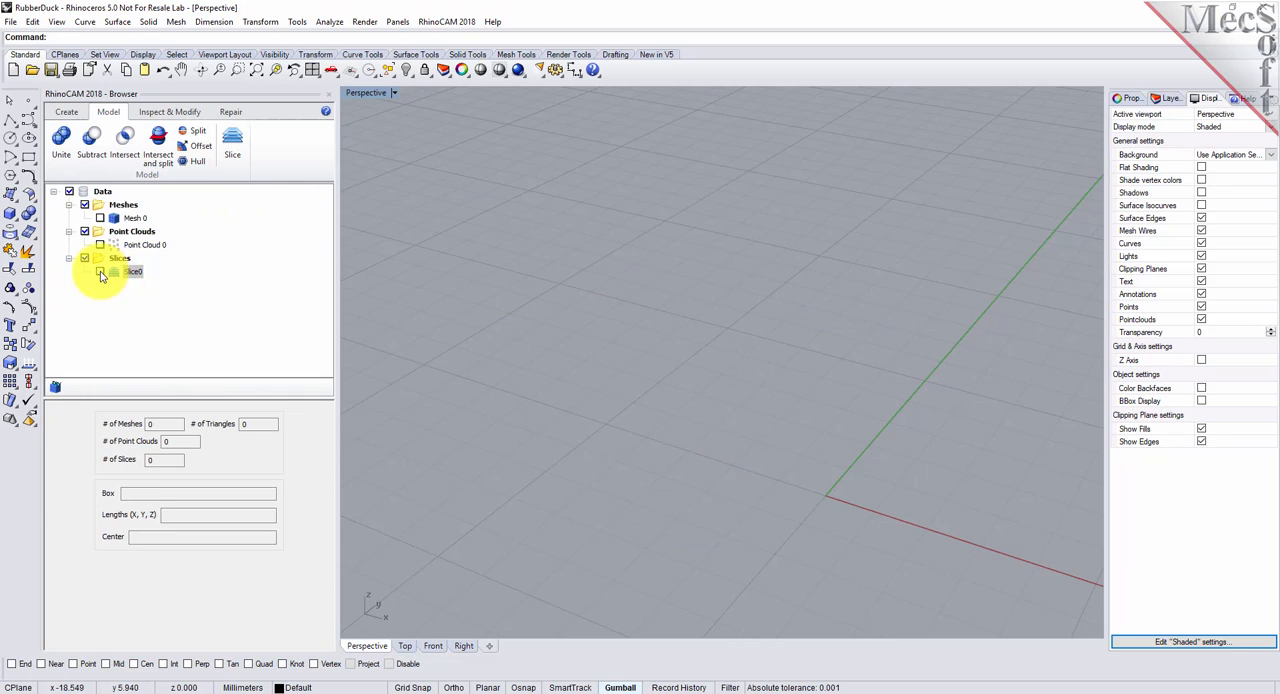
click(100, 218)
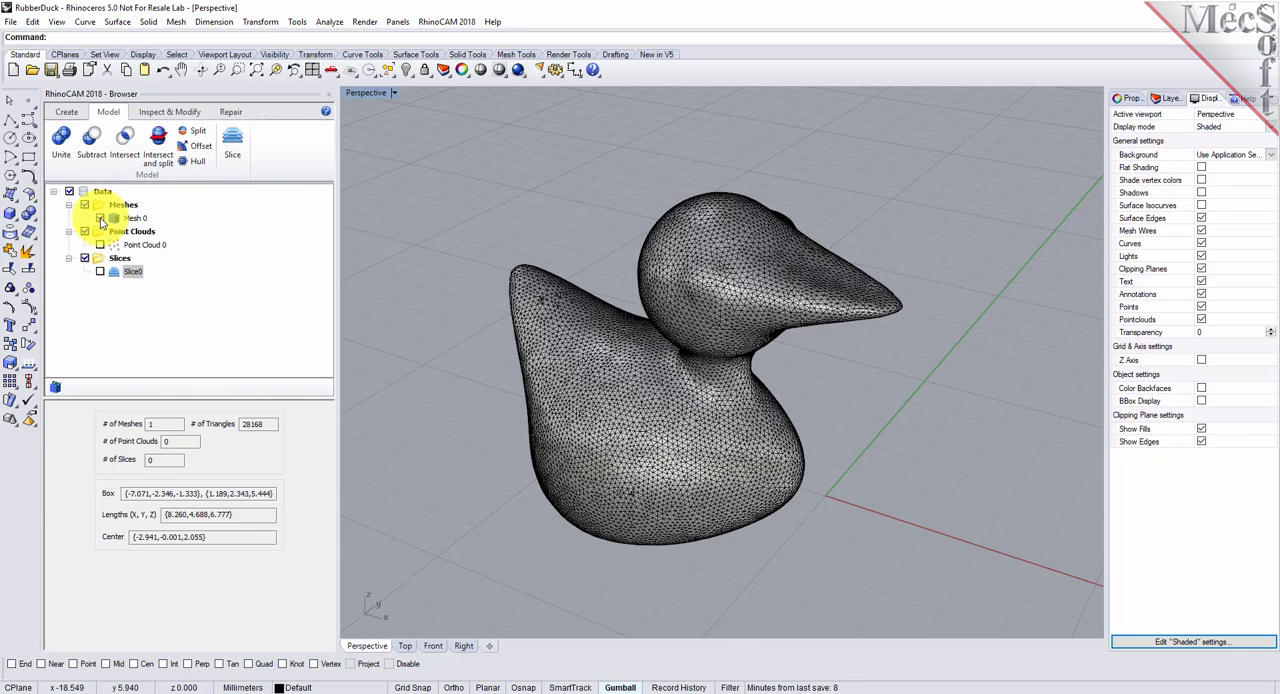
scroll(561, 452, down, 2)
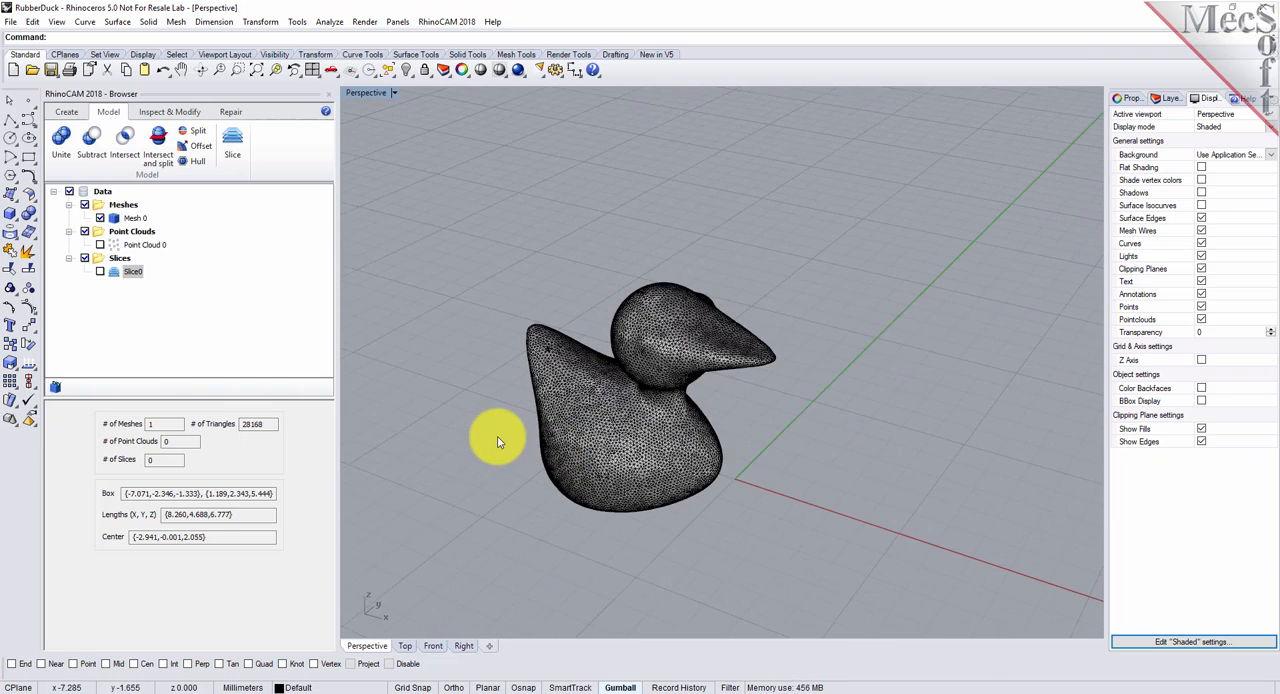
scroll(492, 440, up, 2)
scroll(617, 440, up, 2)
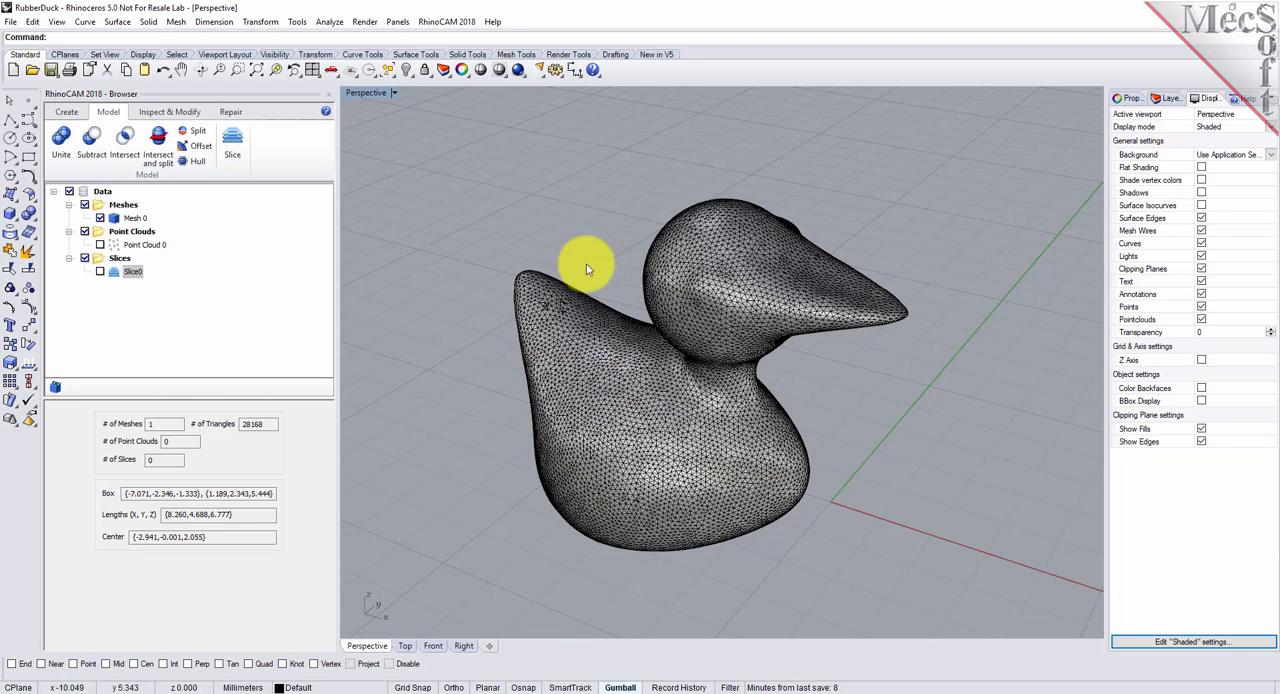
- Rotate the duck mesh a quarter turn about the X axis onto its side and clear the selection
click(648, 396)
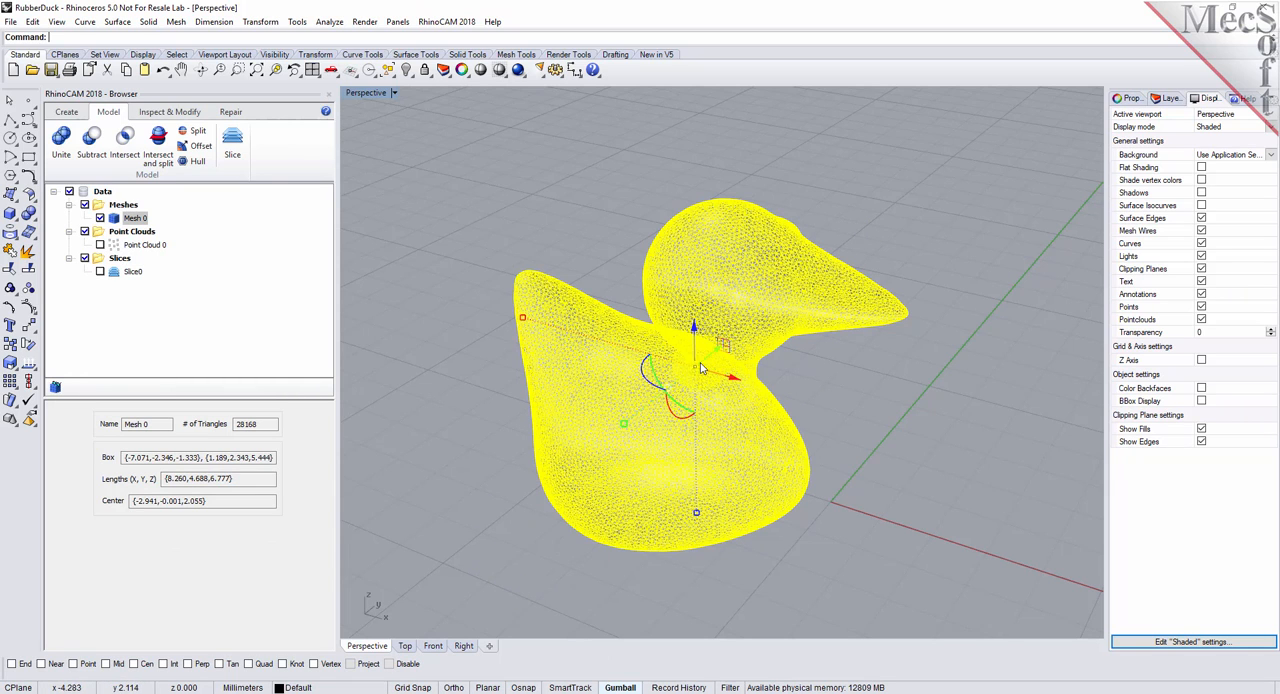
click(698, 418)
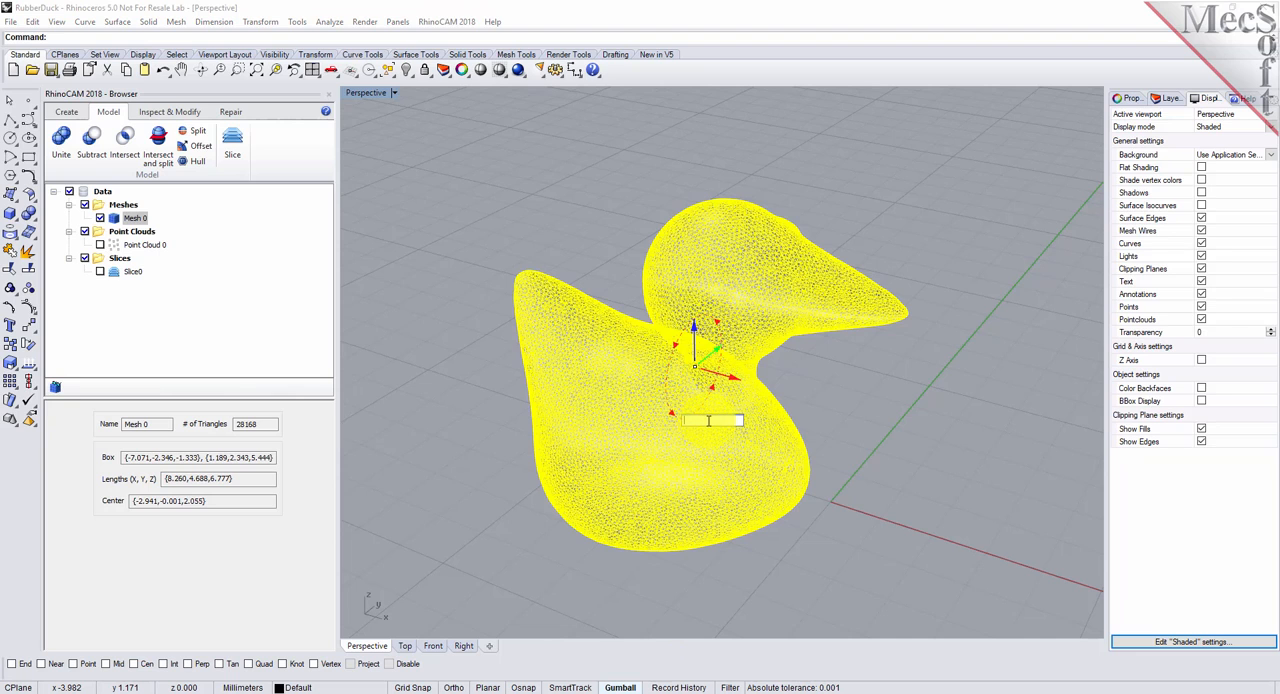
key(Return)
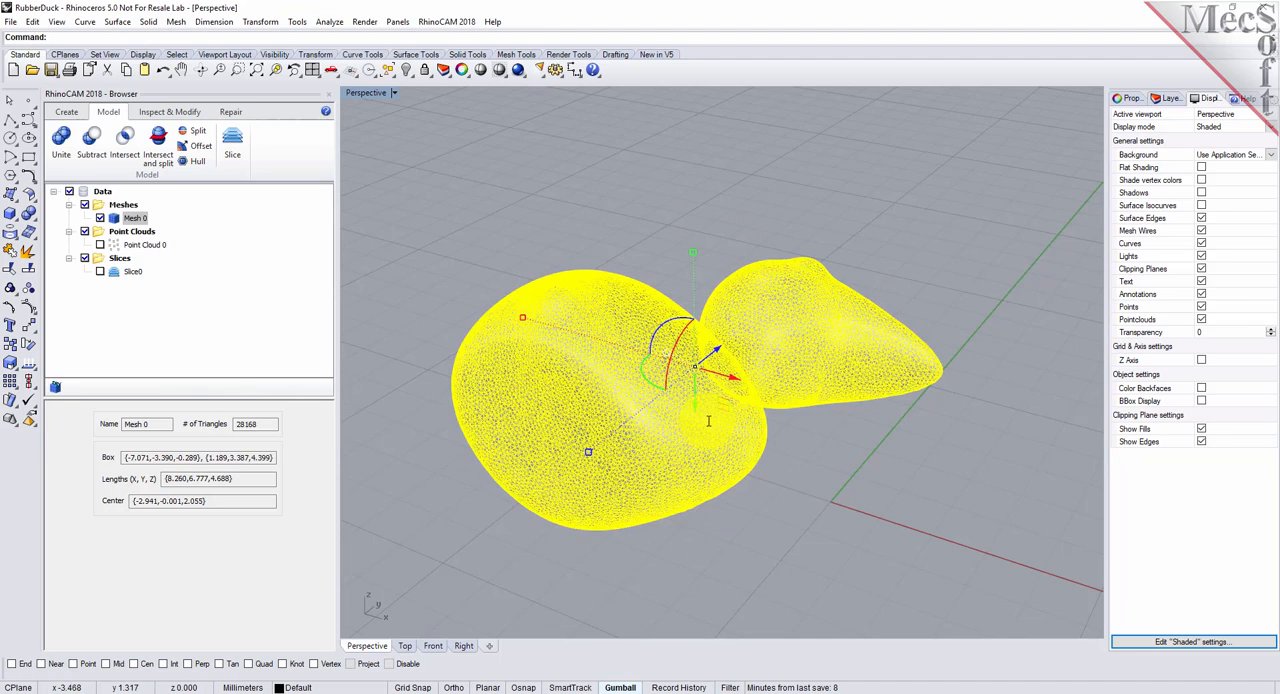
click(466, 245)
scroll(449, 346, down, 4)
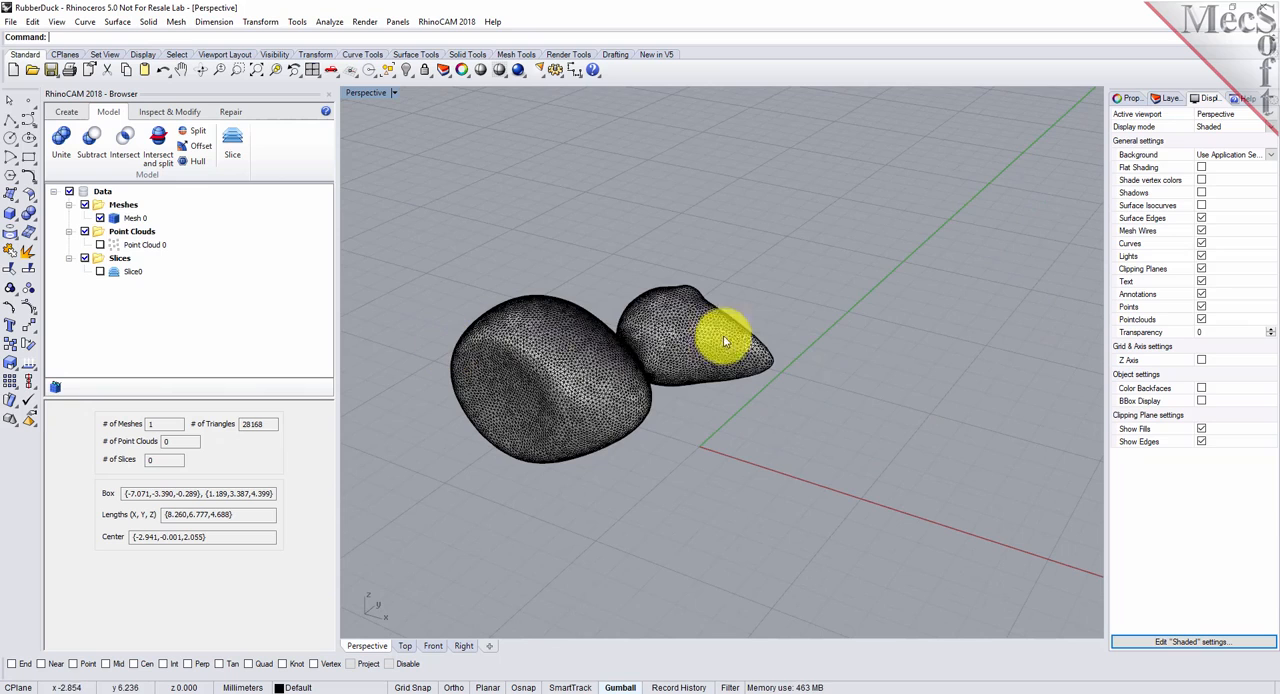
scroll(902, 343, down, 4)
scroll(689, 339, up, 6)
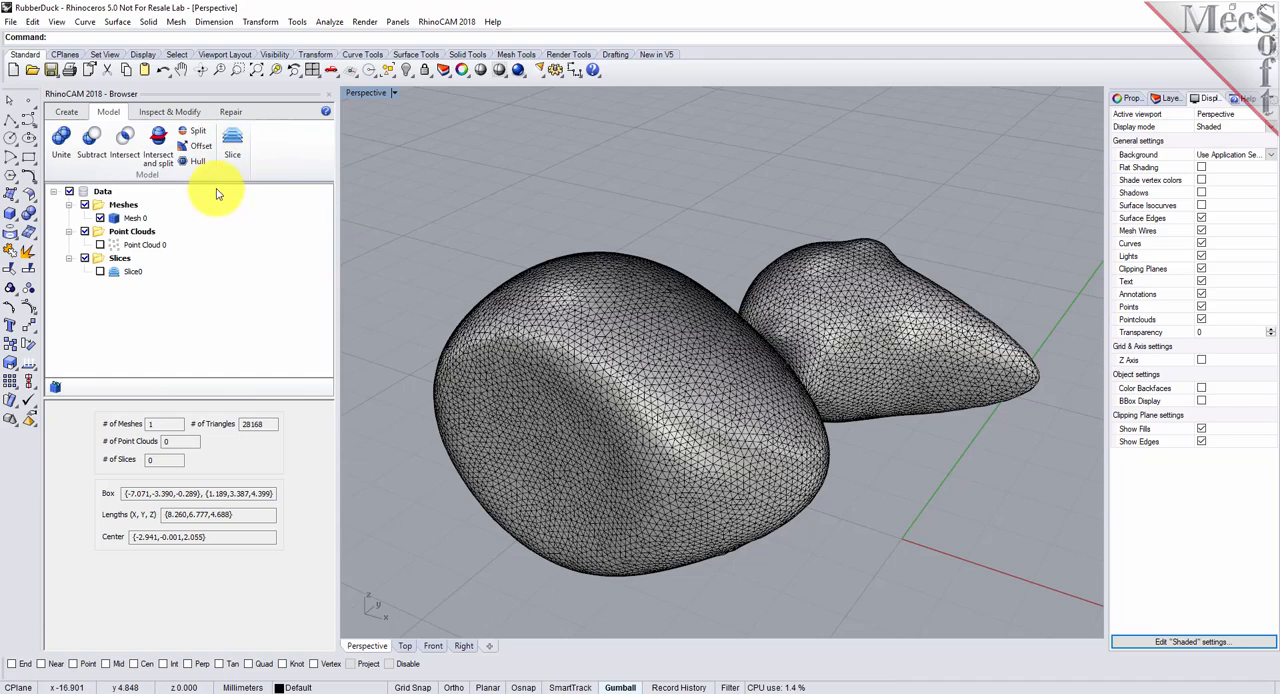
- Offset the duck mesh by a distance of -0.1 with a tolerance of 0.01
click(199, 147)
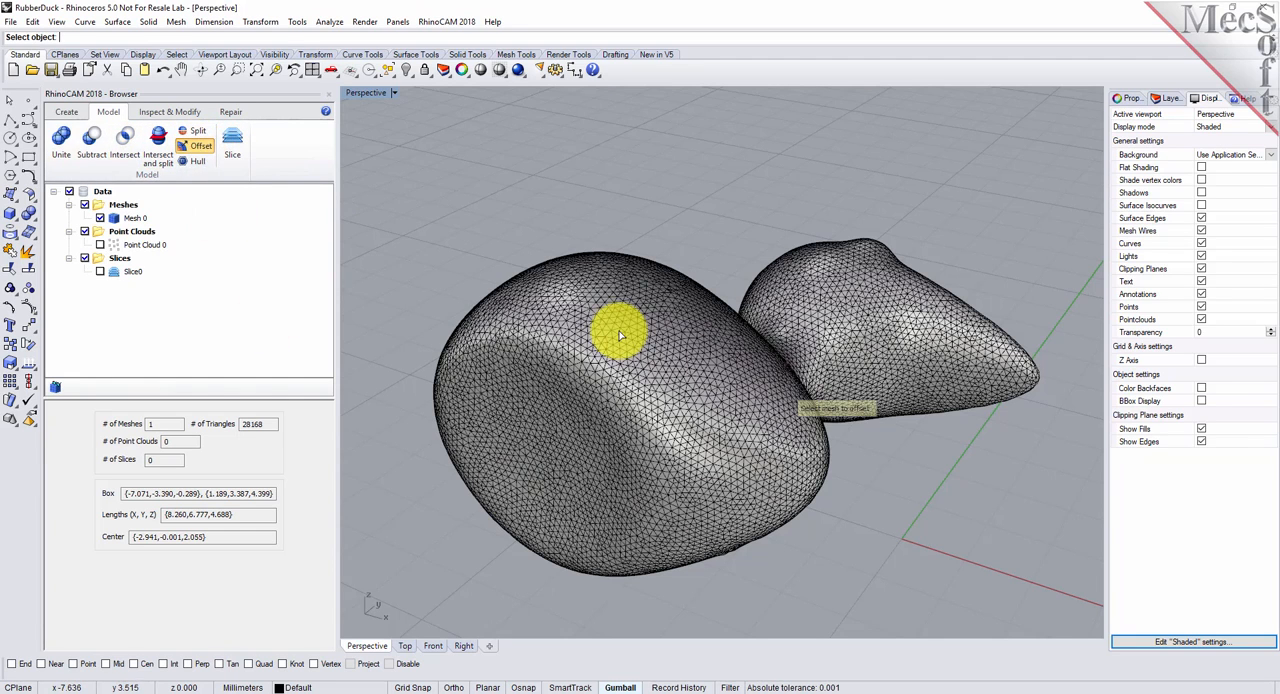
click(620, 335)
double_click(181, 456)
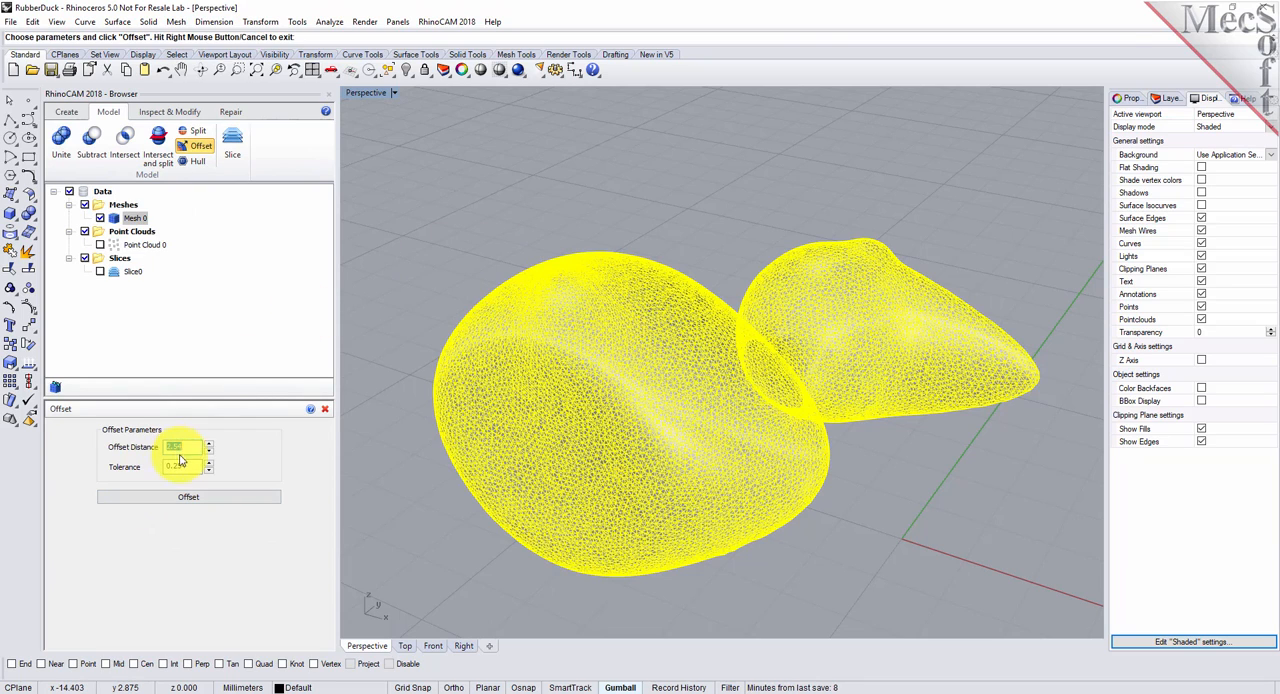
double_click(185, 447)
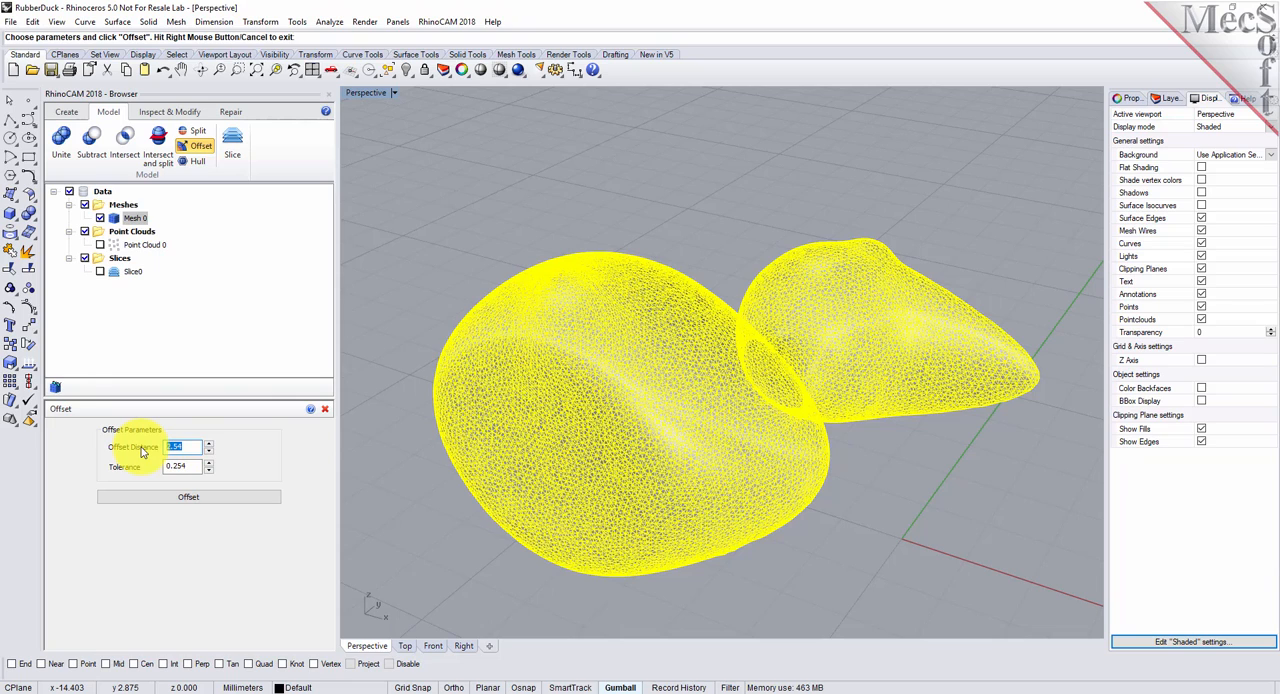
text(-0.1)
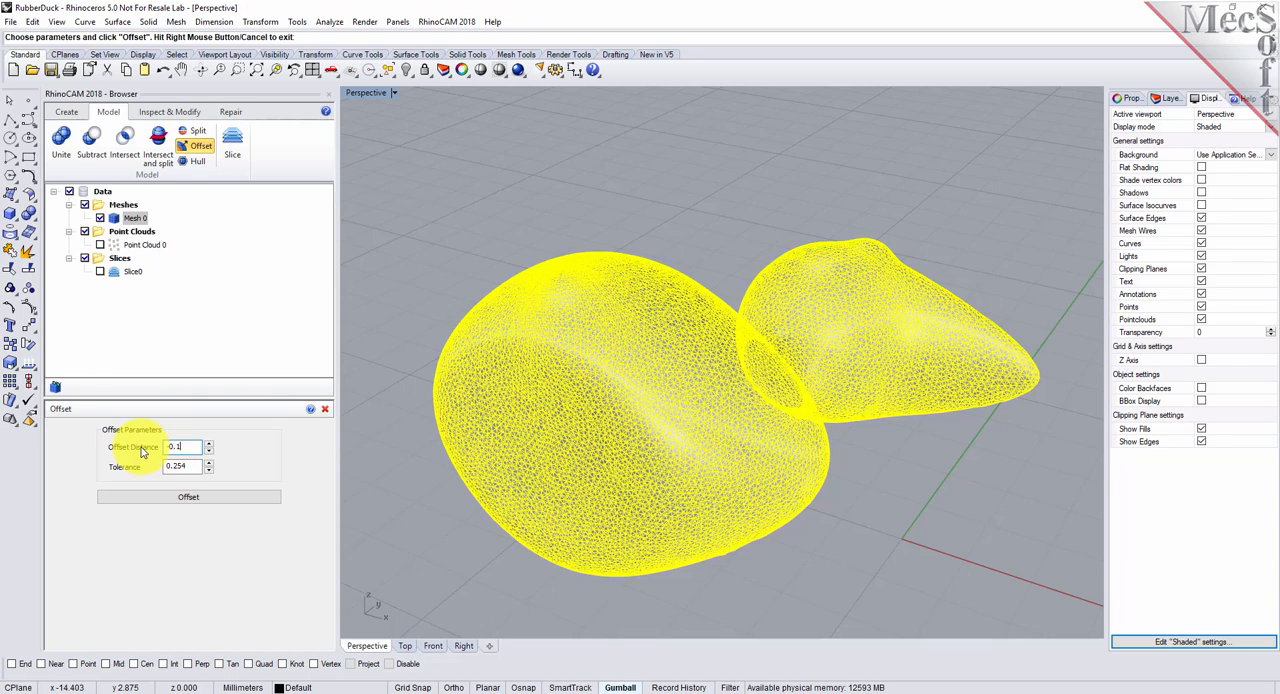
double_click(186, 466)
text(0.01)
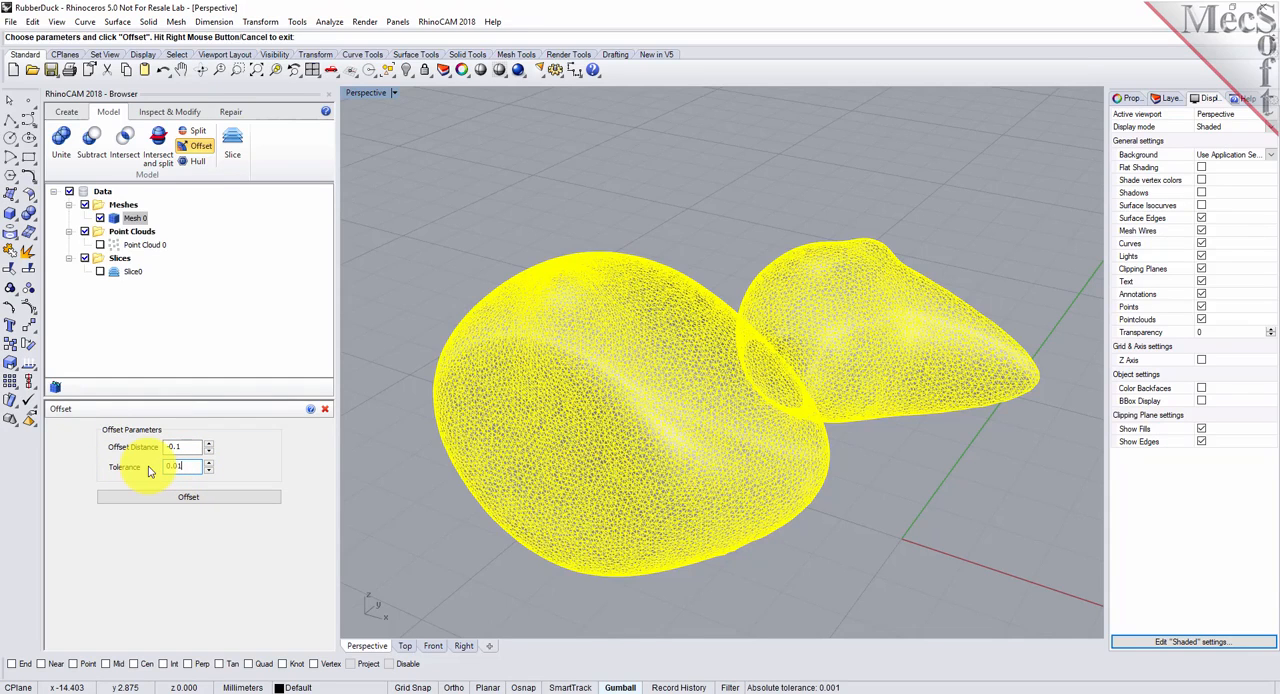
click(210, 502)
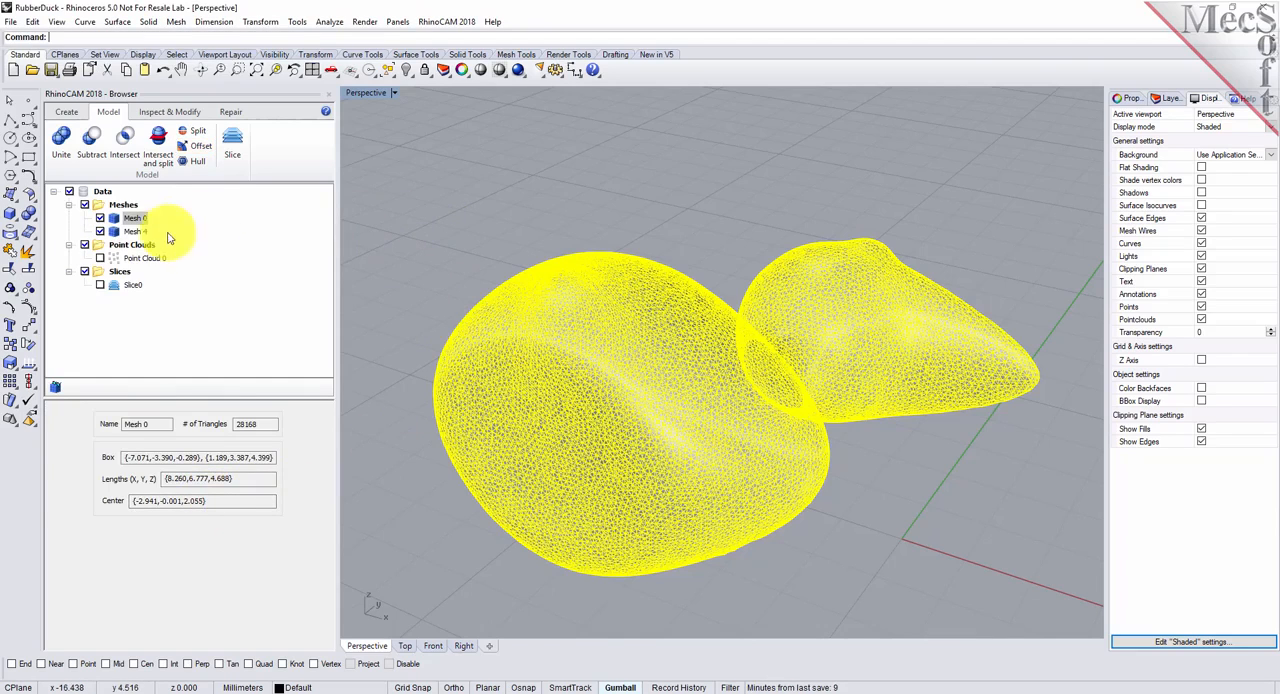
- Highlight the offset mesh and the original duck mesh in turn to compare them, and clear the selection
click(117, 232)
mouse_move(645, 330)
right_down()
mouse_move(675, 385)
mouse_move(632, 392)
mouse_move(648, 330)
mouse_move(662, 324)
mouse_move(656, 350)
right_up()
click(122, 218)
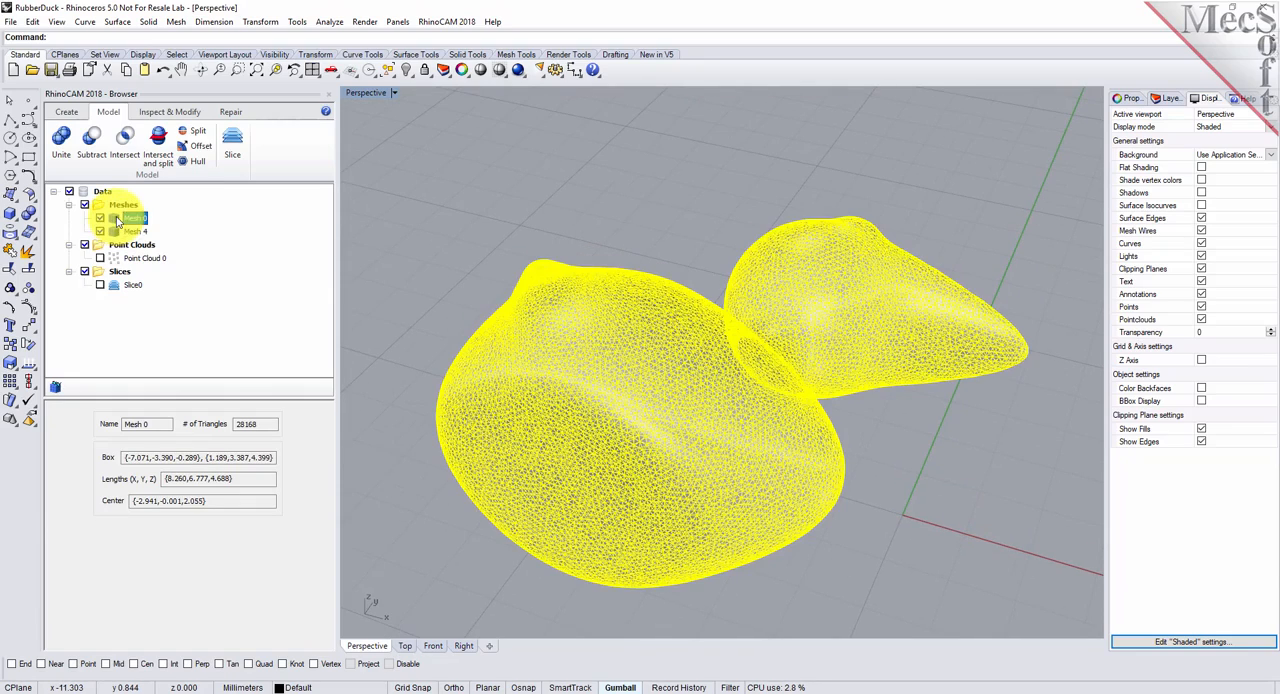
click(720, 215)
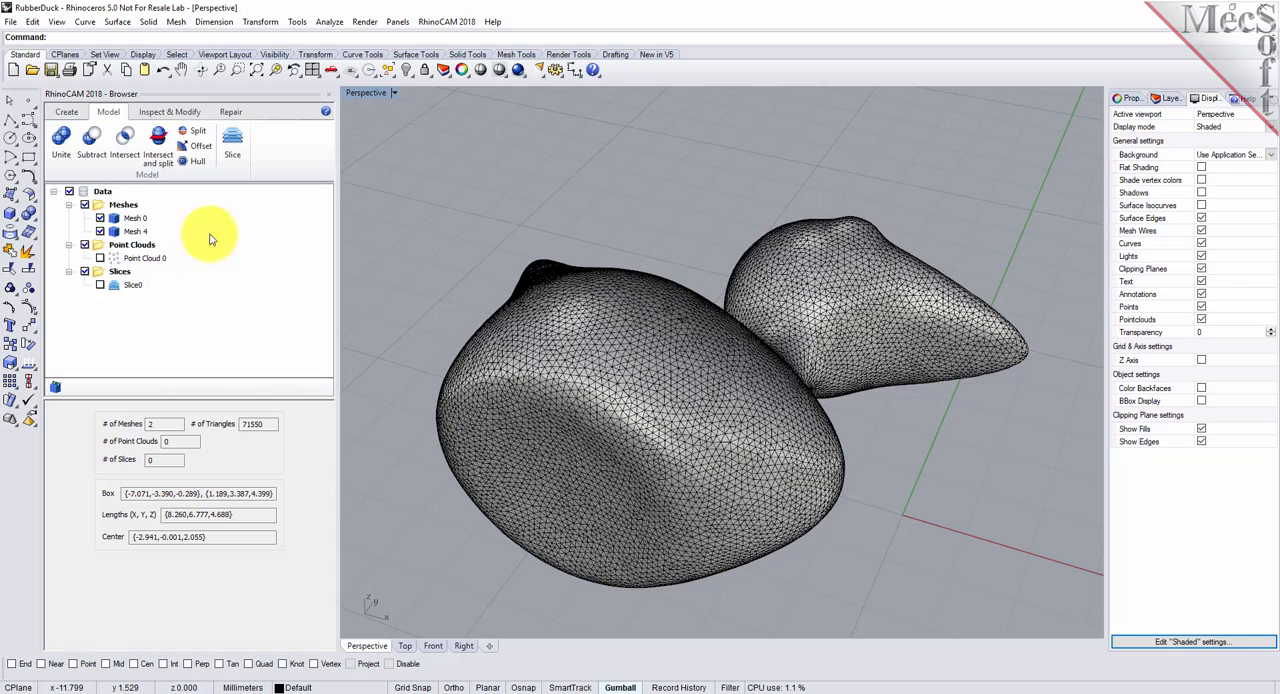
- Split the original and offset meshes with a horizontal plane near mid-height of the bounding box, capping the results
click(199, 136)
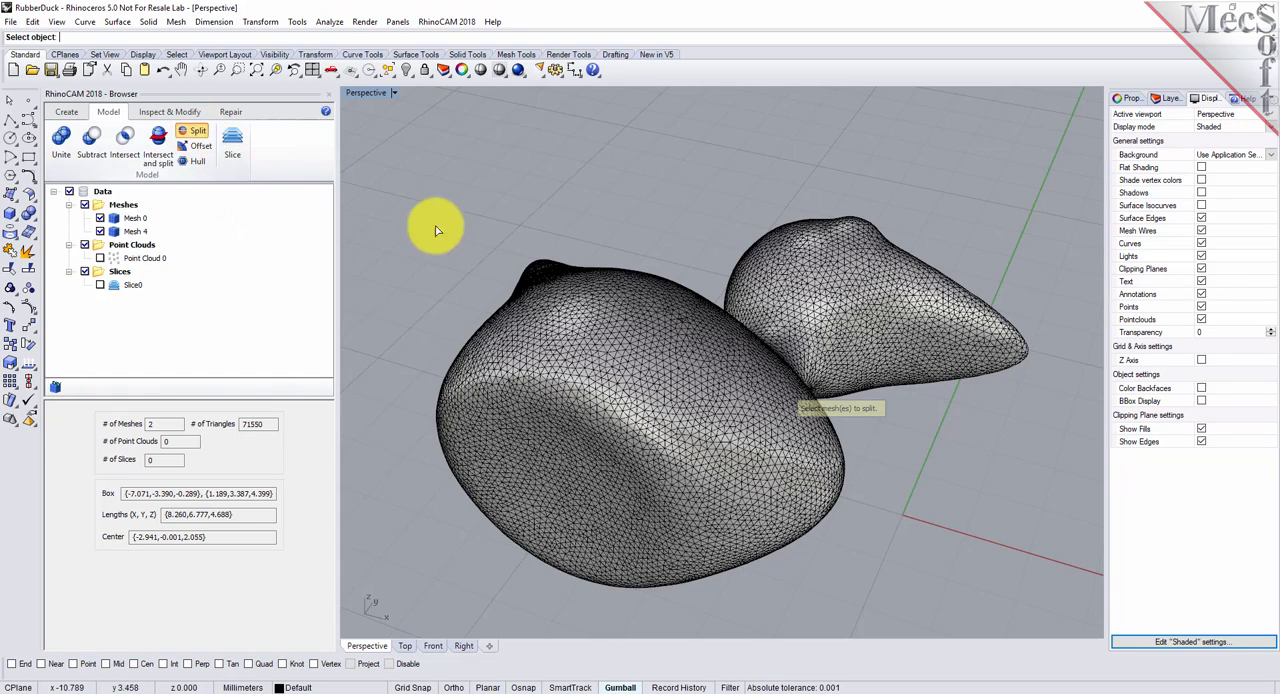
drag(381, 153, 1052, 607)
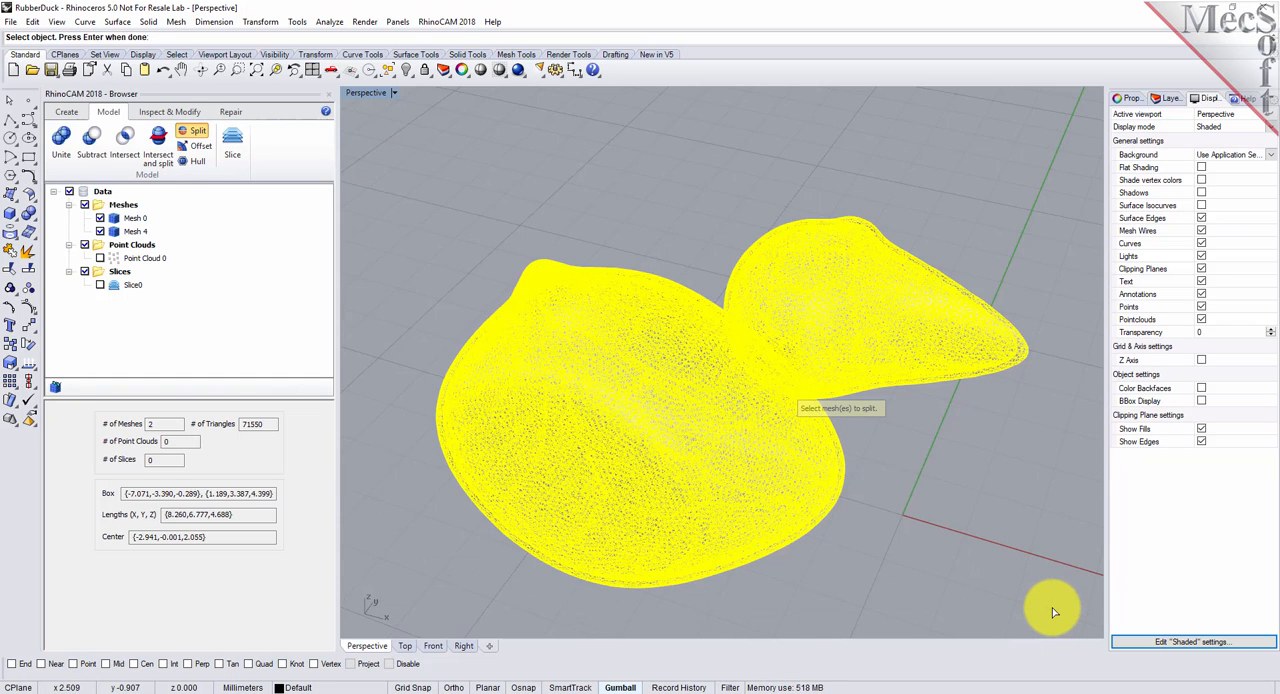
key(Return)
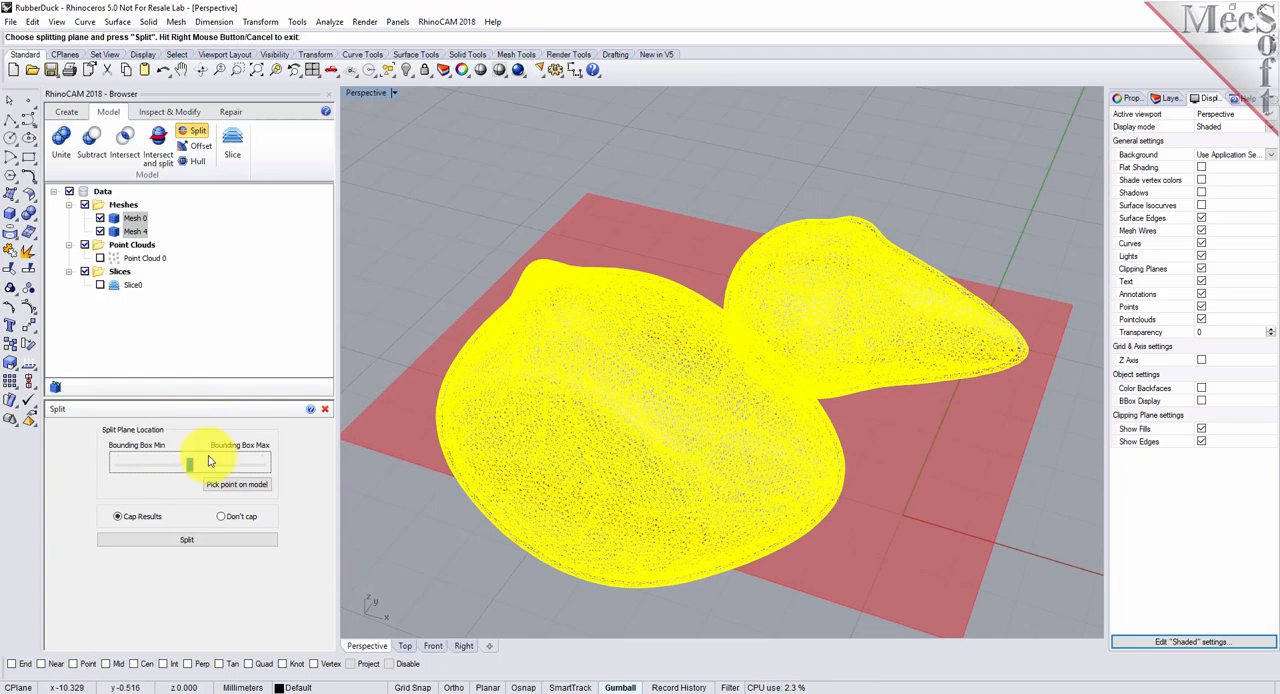
mouse_move(190, 468)
mouse_down()
mouse_move(251, 470)
mouse_move(190, 468)
mouse_up()
scroll(1052, 354, up, 8)
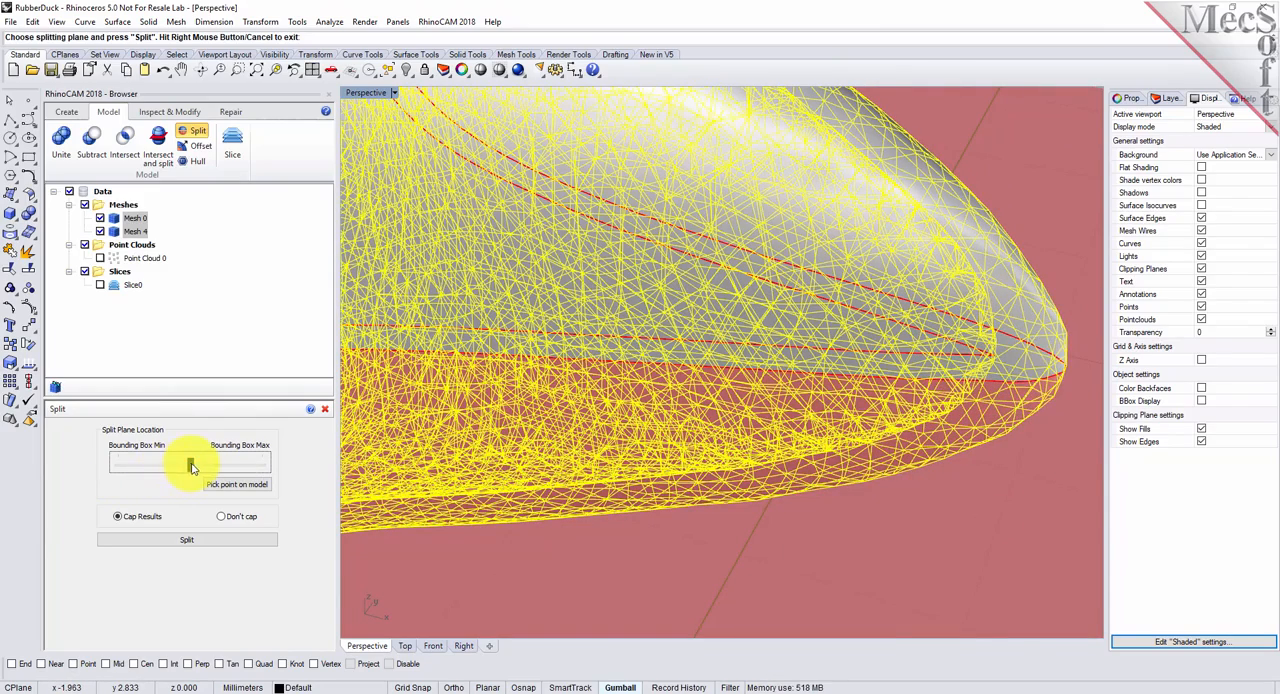
drag(191, 466, 189, 469)
drag(189, 468, 193, 468)
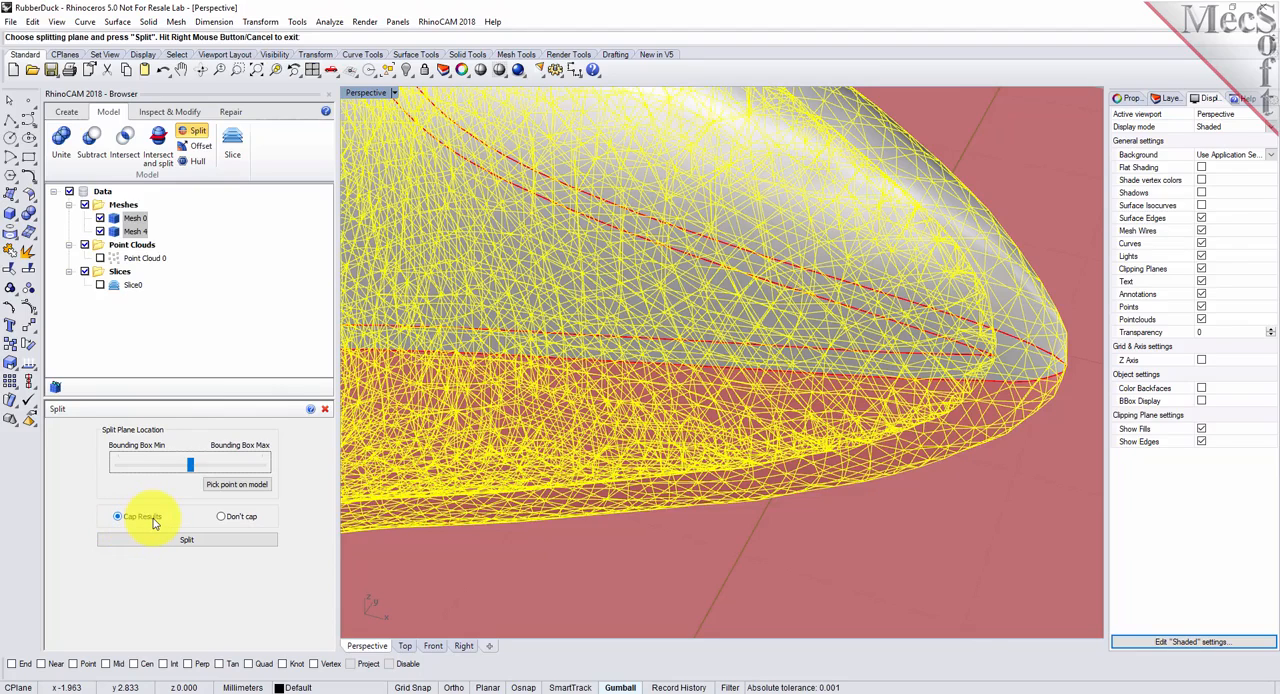
click(196, 546)
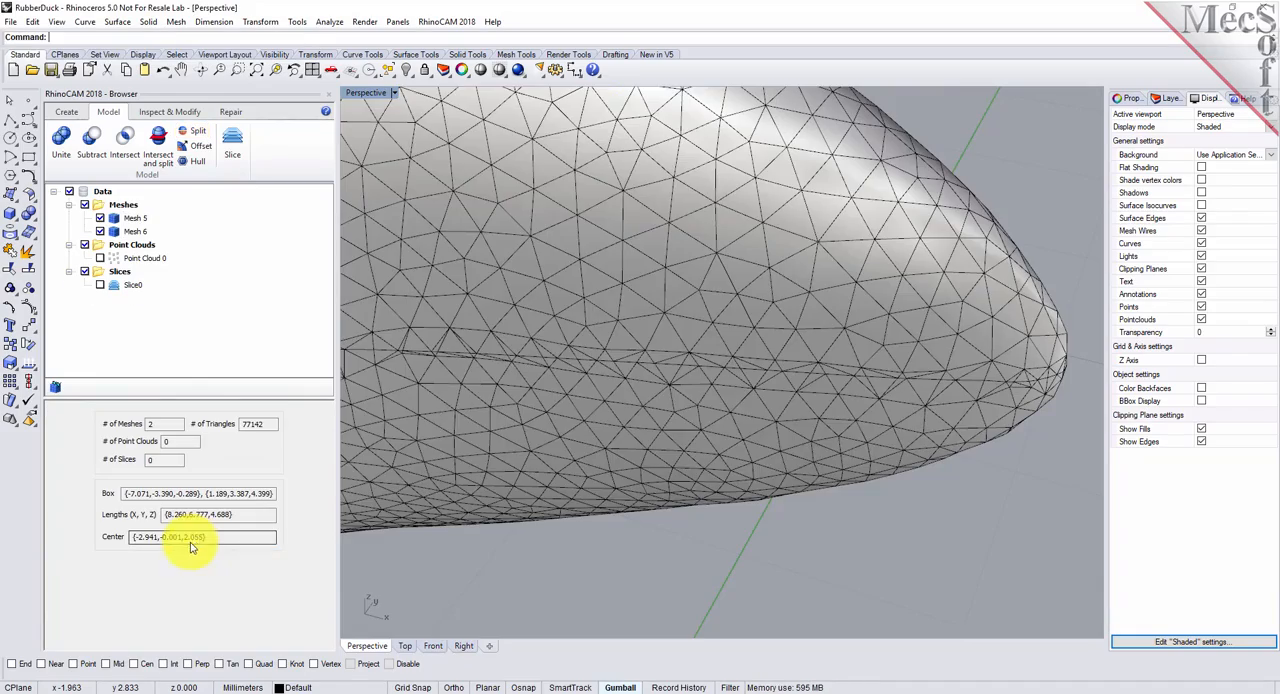
- Examine the whole split duck and highlight its upper and lower halves in turn
scroll(860, 555, down, 5)
scroll(921, 466, down, 3)
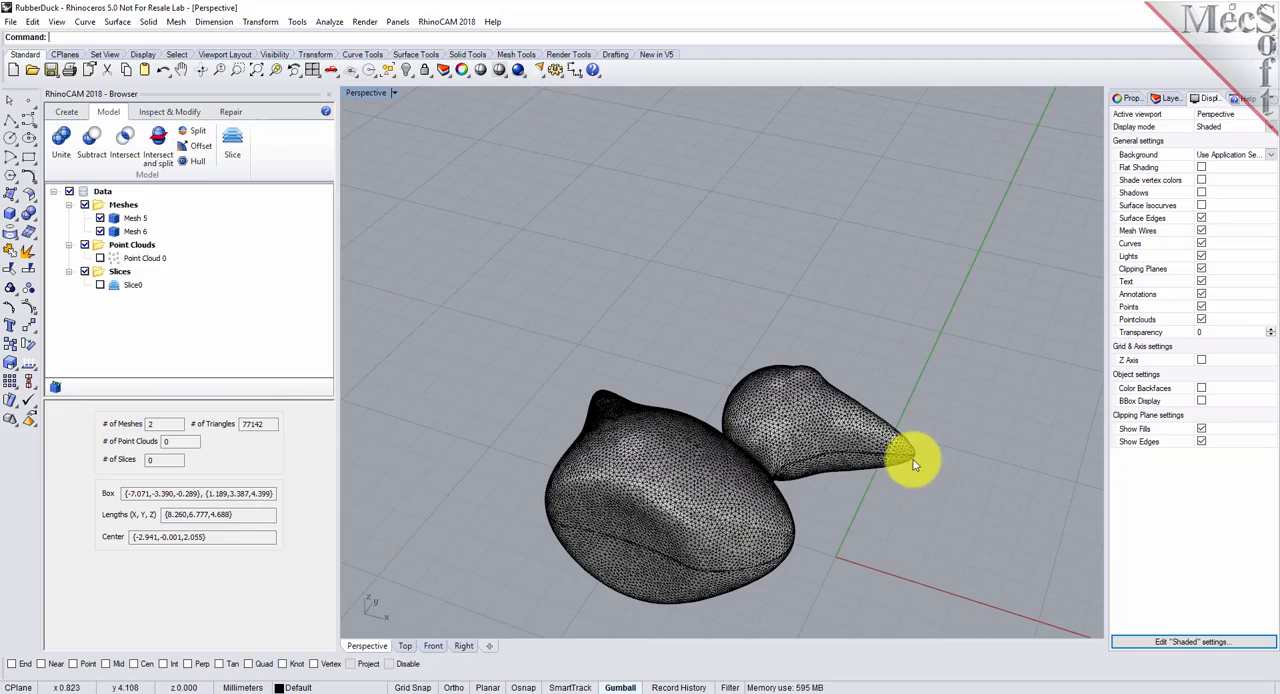
scroll(705, 625, up, 3)
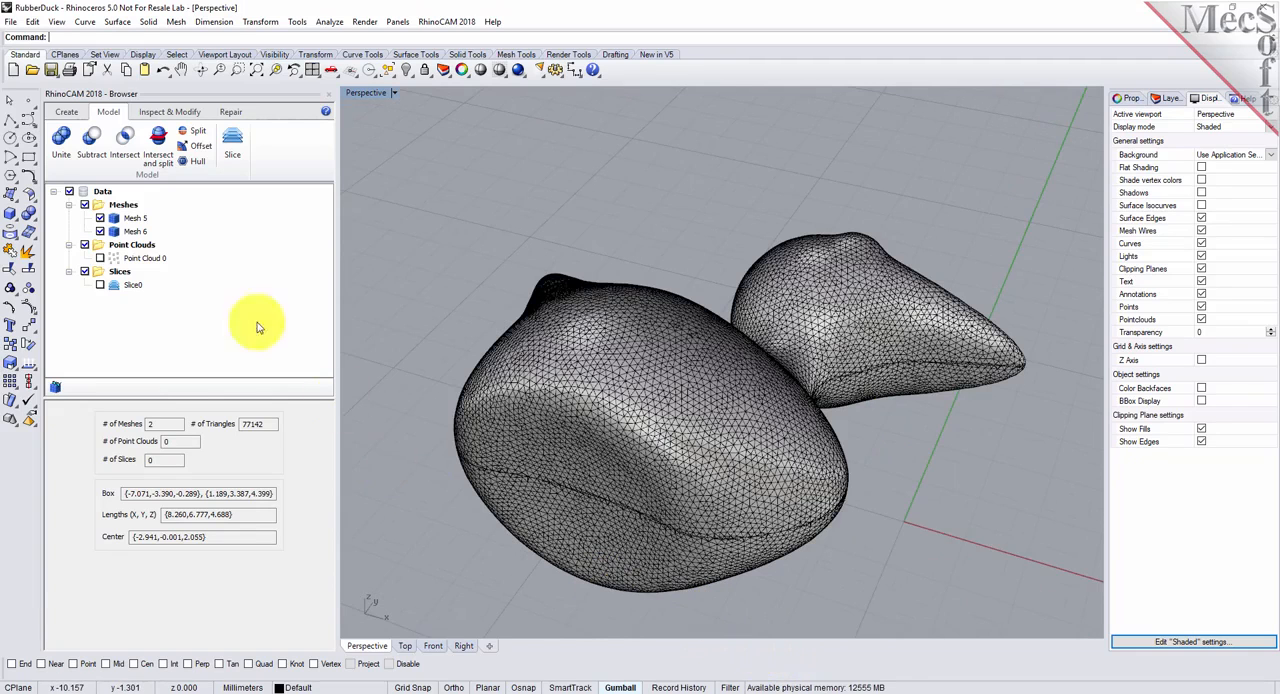
click(118, 220)
click(115, 232)
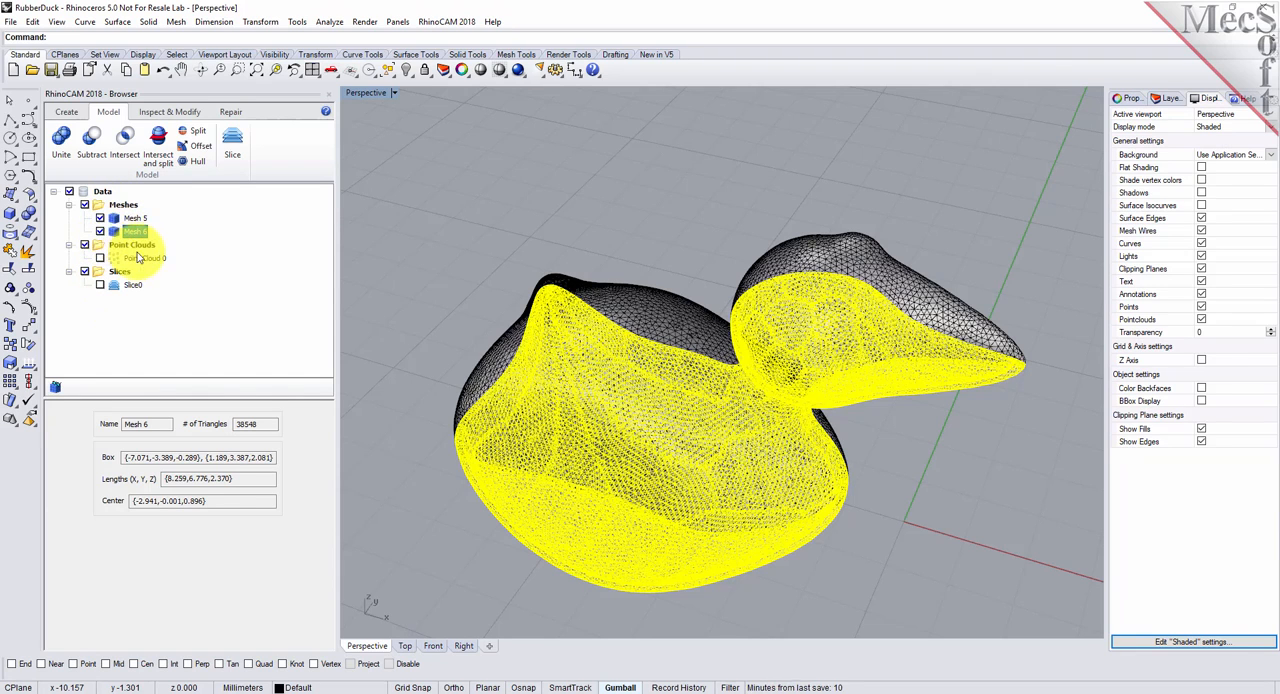
click(133, 218)
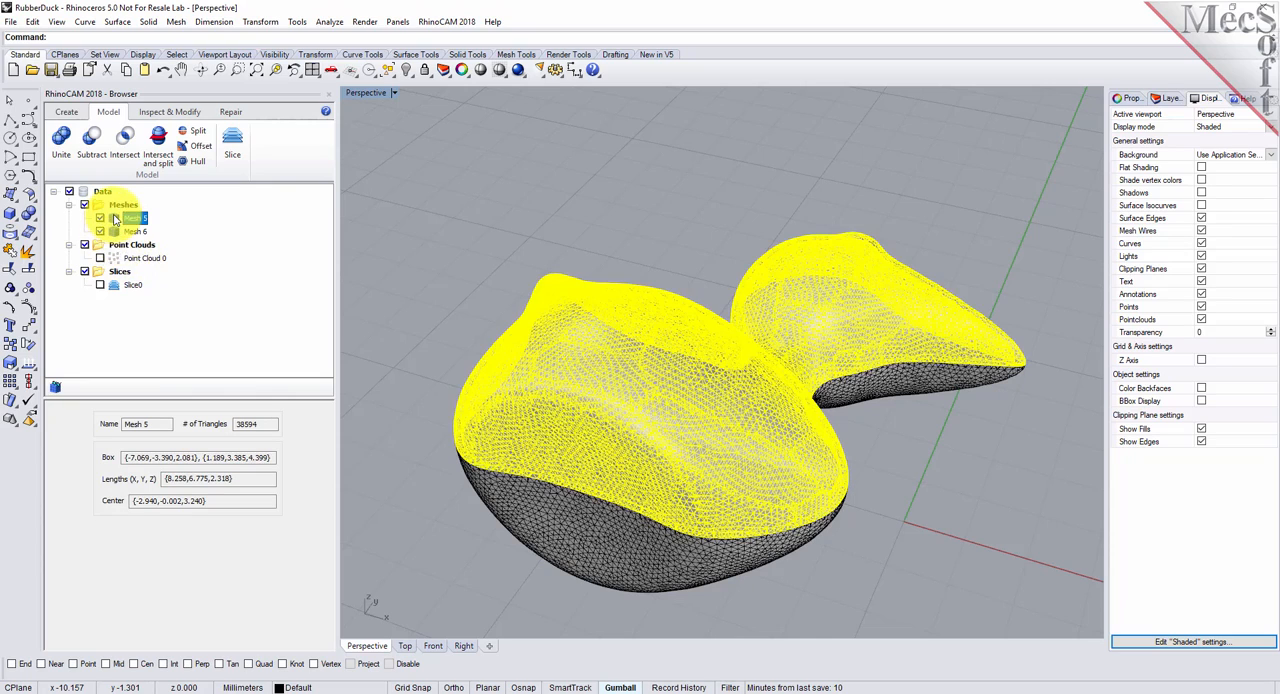
click(133, 231)
- Hide the upper half of the split duck, keep only the lower half displayed and clear the selection
click(100, 231)
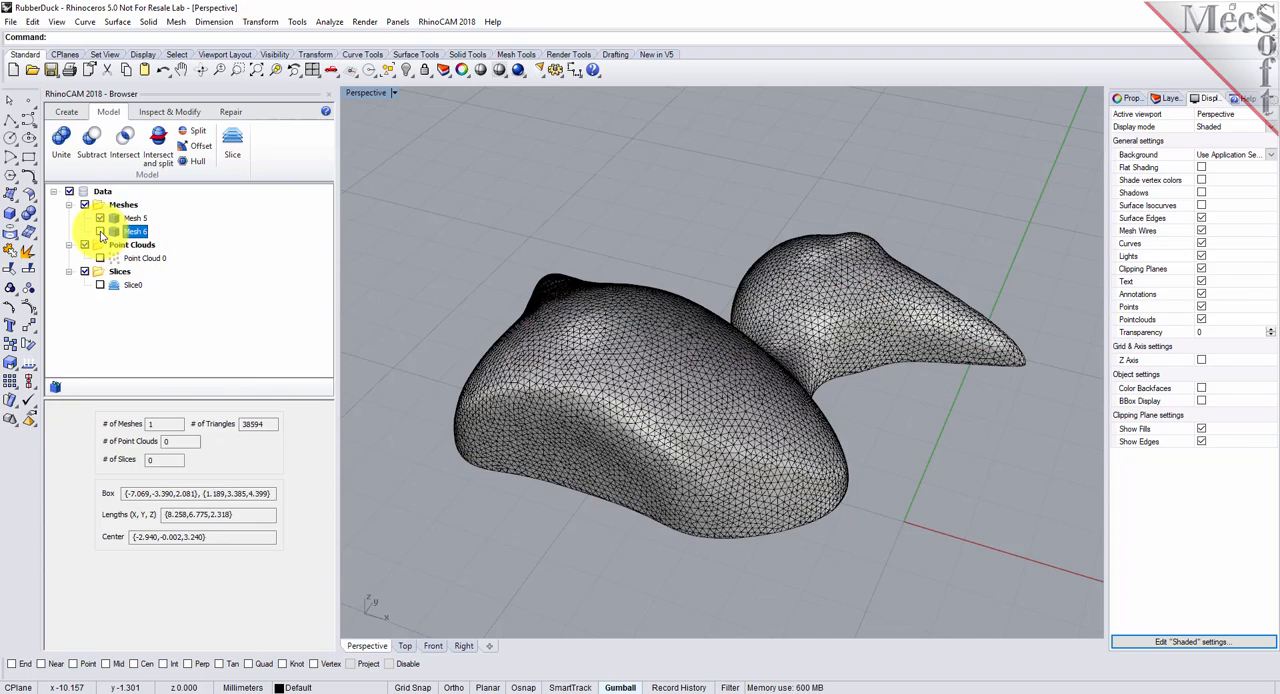
click(100, 231)
click(100, 219)
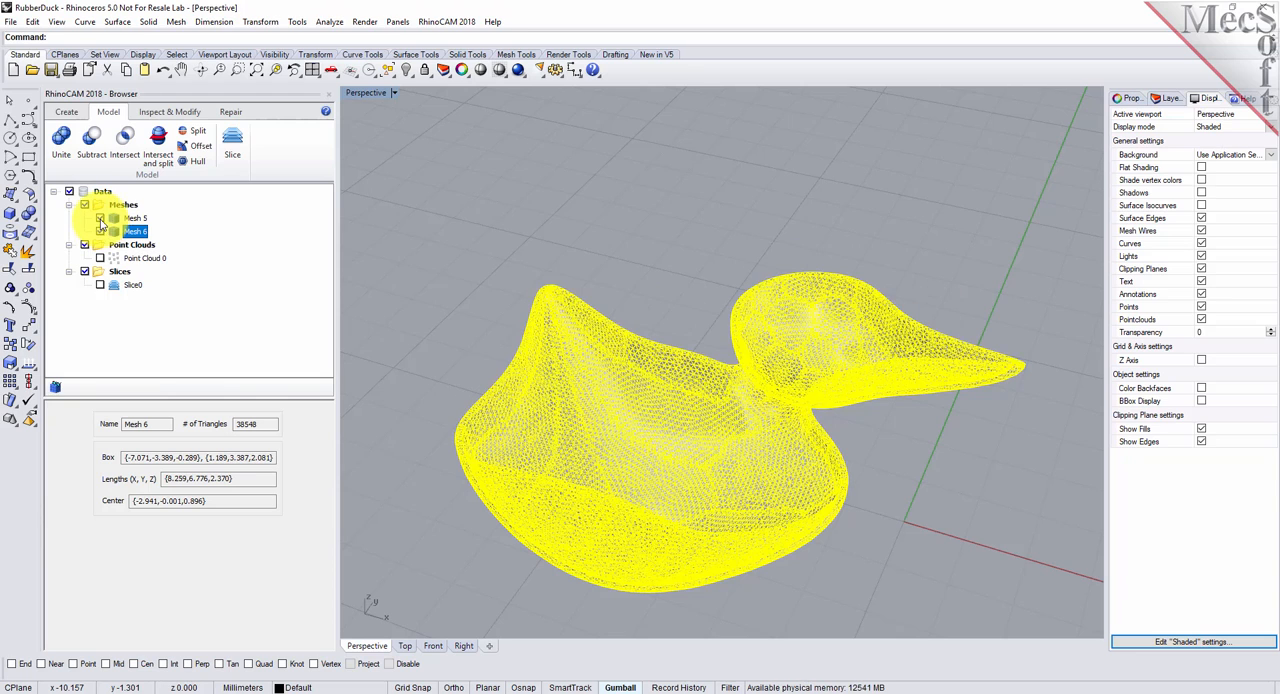
click(678, 266)
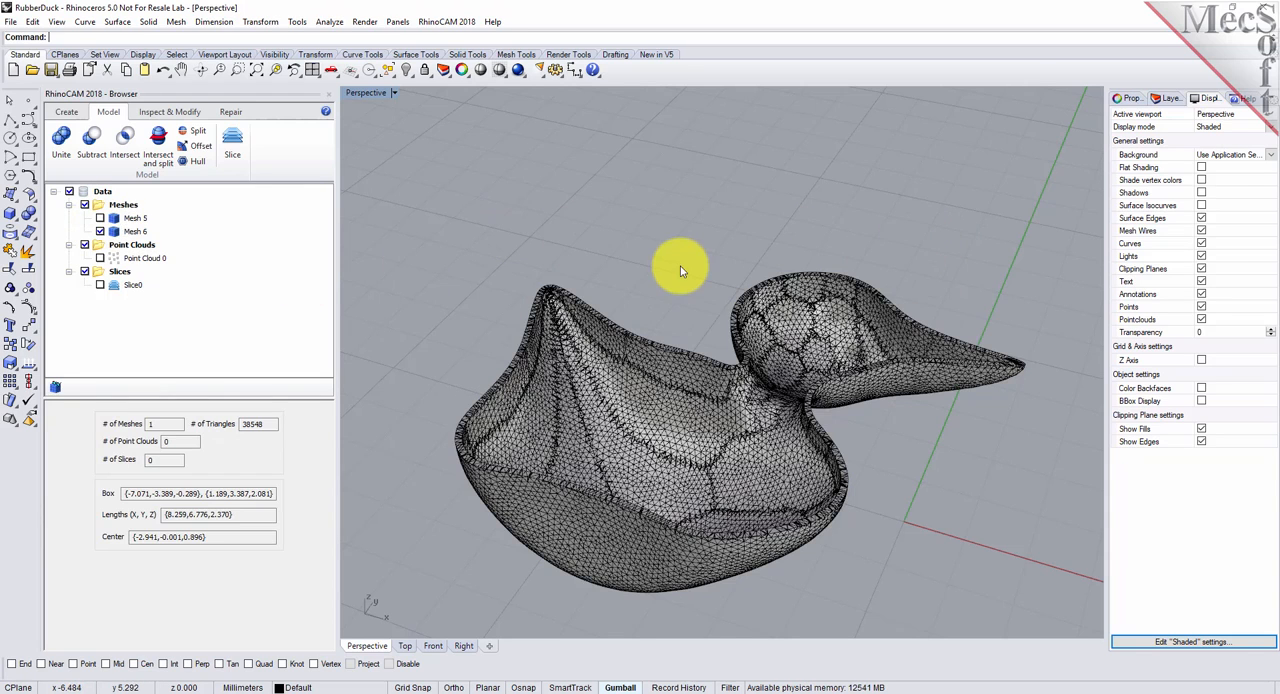
- Turn off the mesh wires display and examine the hollow interior and wall of the lower half
click(1201, 231)
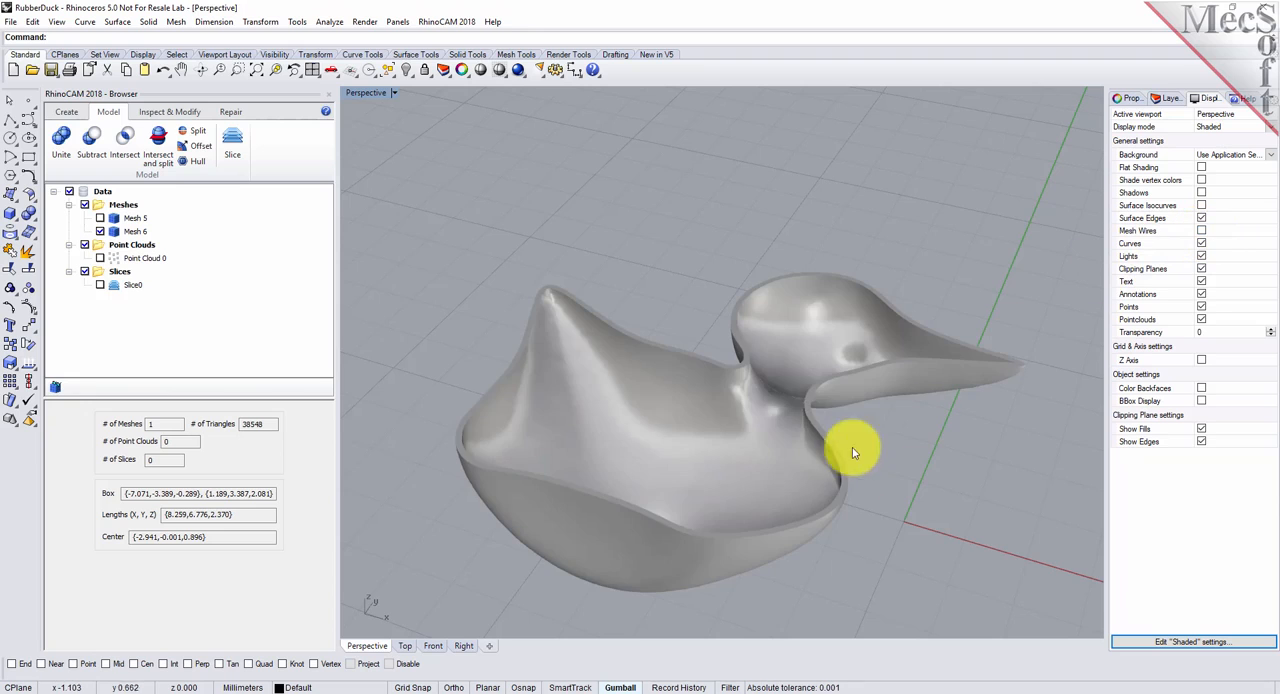
scroll(786, 330, up, 5)
mouse_move(733, 385)
right_down()
mouse_move(737, 340)
mouse_move(748, 417)
mouse_move(737, 543)
mouse_move(715, 476)
mouse_move(714, 366)
mouse_move(726, 354)
mouse_move(722, 416)
mouse_move(726, 394)
mouse_move(737, 417)
mouse_move(745, 399)
right_up()
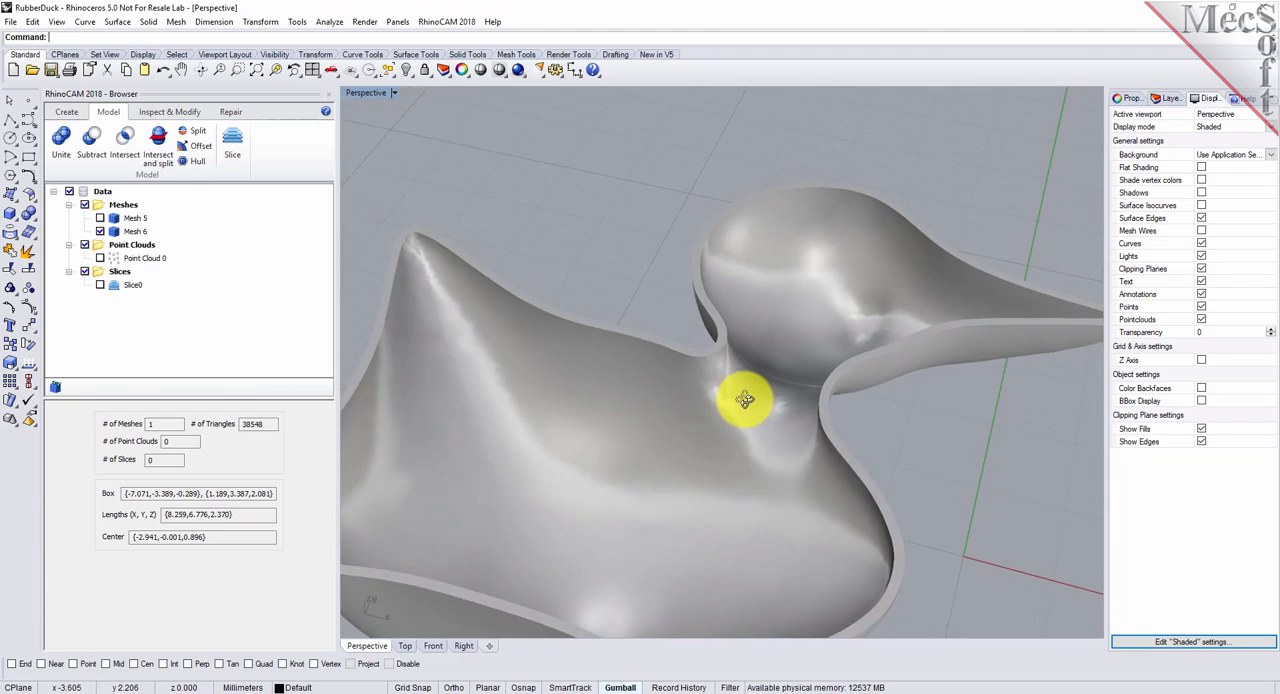
scroll(739, 406, down, 5)
right_drag(710, 457, 683, 423)
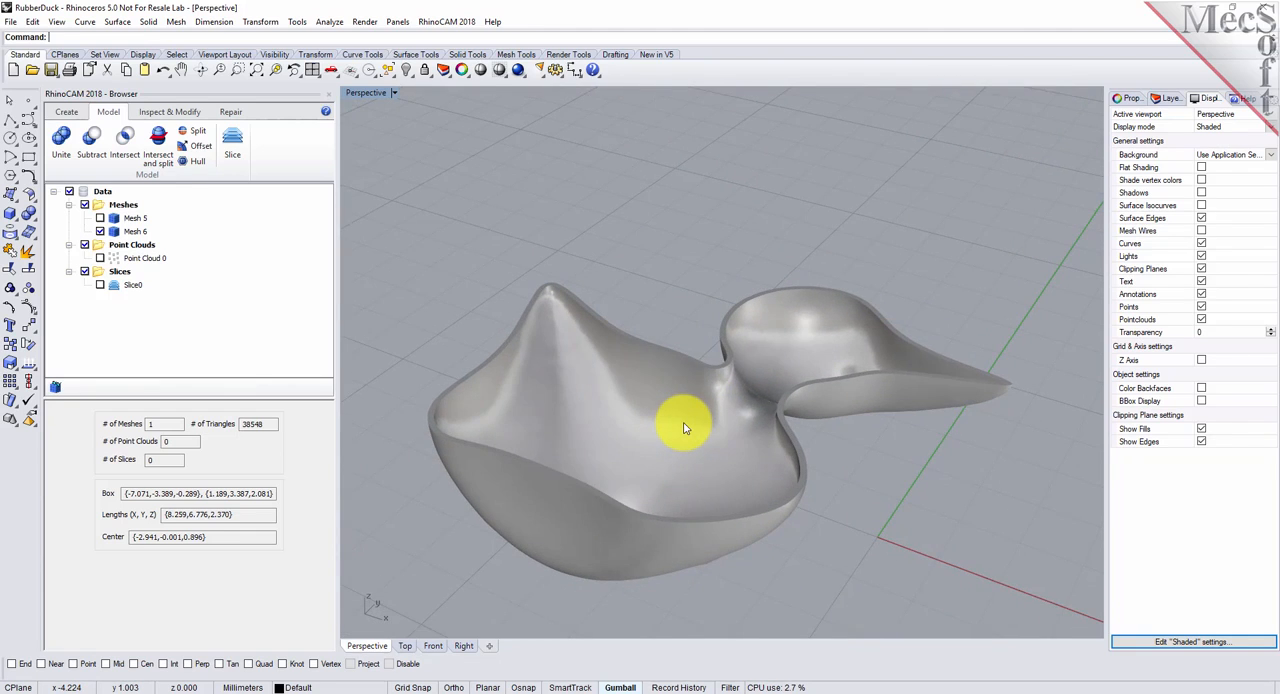